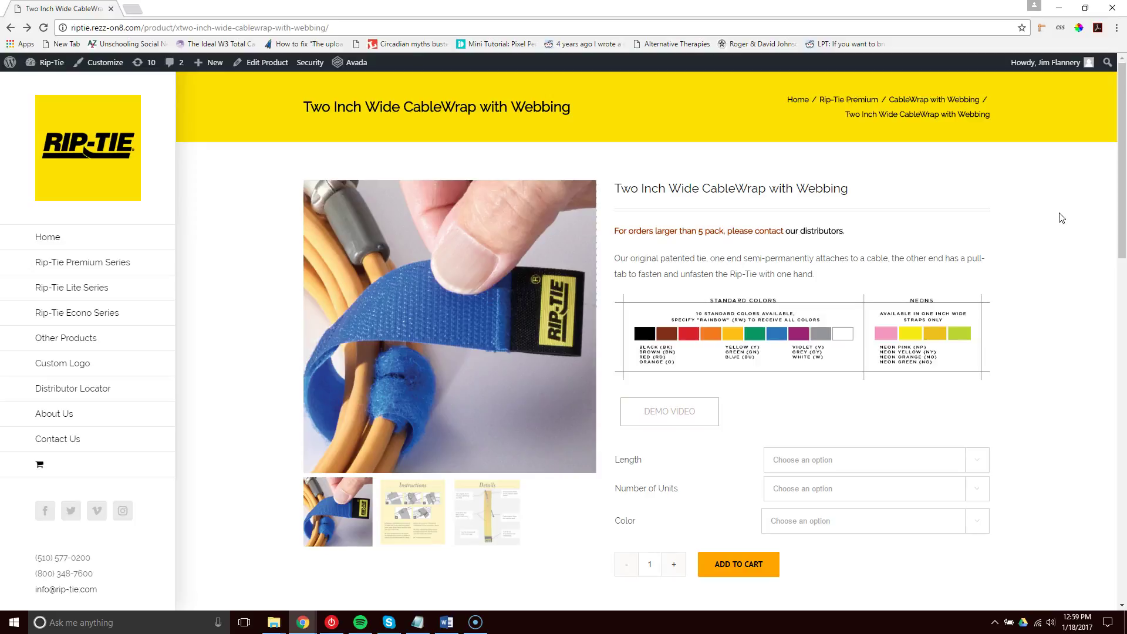
Examine the product title, short description, color chart and demo video link on the Two Inch Wide CableWrap with Webbing page
click(1061, 211)
click(273, 145)
drag(318, 101, 574, 106)
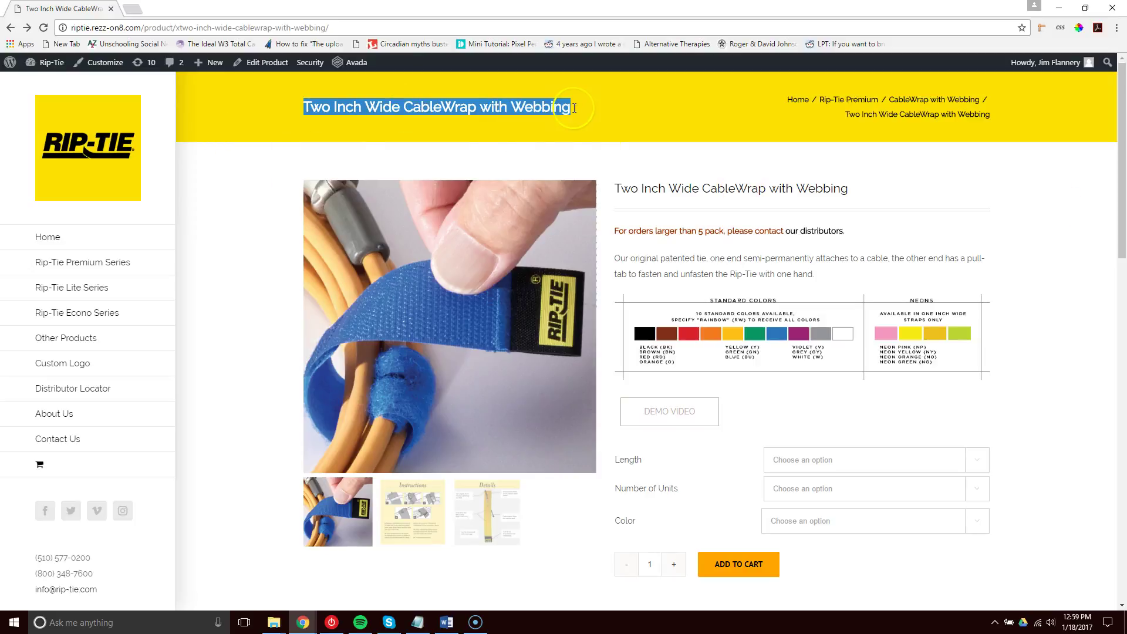
drag(618, 188, 815, 186)
click(830, 187)
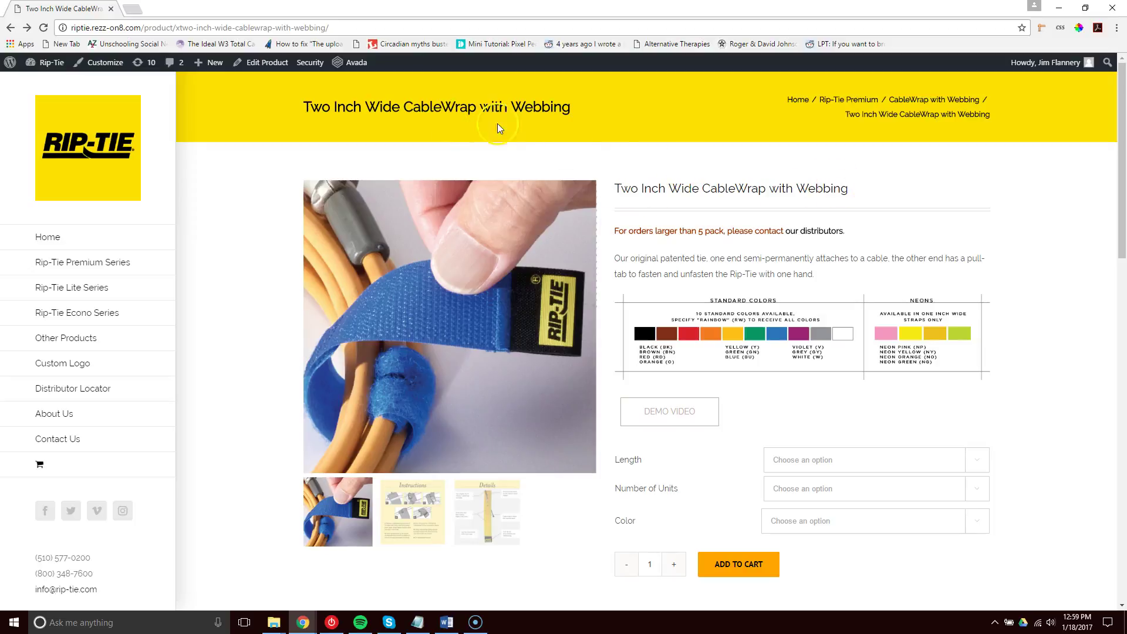
scroll(1069, 229, down, 2)
drag(615, 139, 740, 288)
click(740, 288)
drag(614, 131, 731, 320)
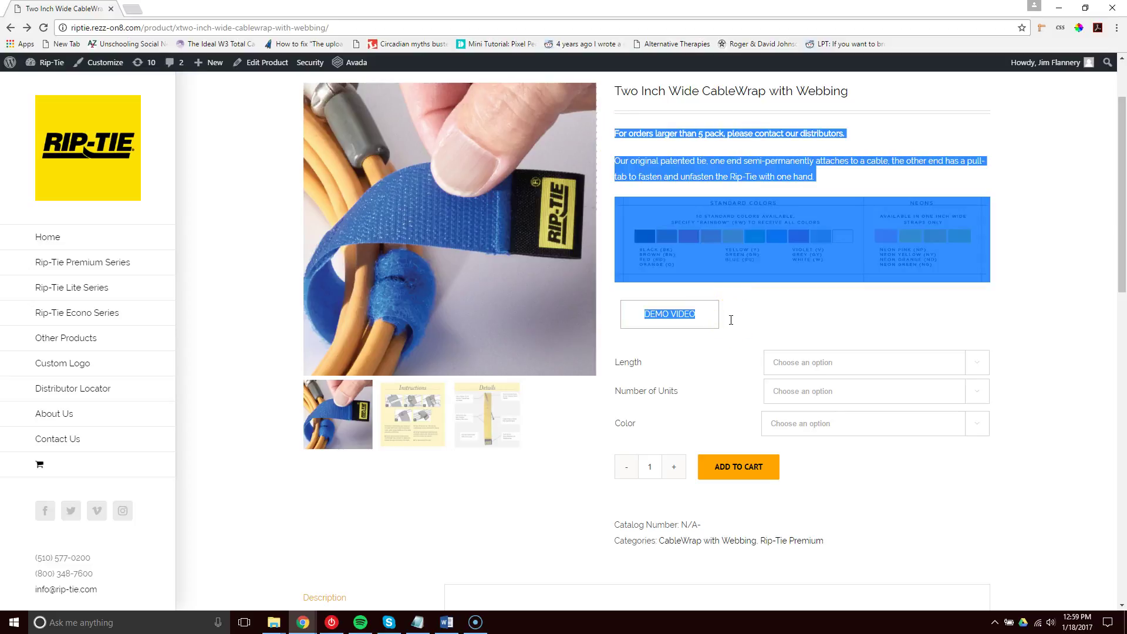
click(744, 316)
drag(661, 93, 781, 89)
click(837, 88)
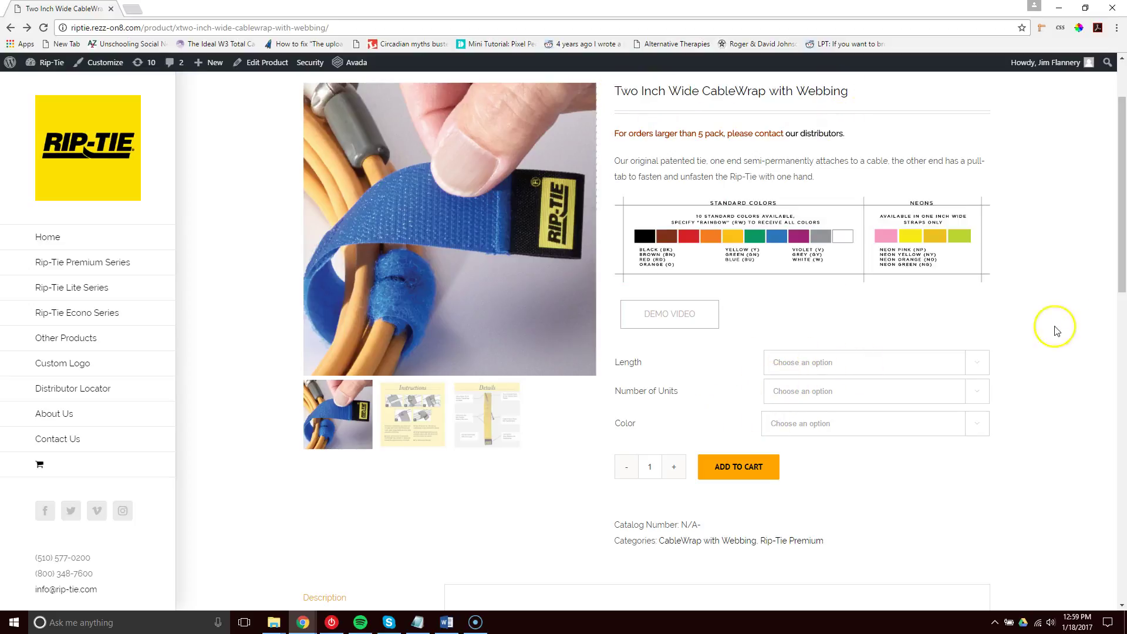
Examine the length, units and color options, the quantity control, and the catalog number and categories of the product
scroll(1052, 307, down, 2)
drag(615, 269, 647, 325)
click(648, 329)
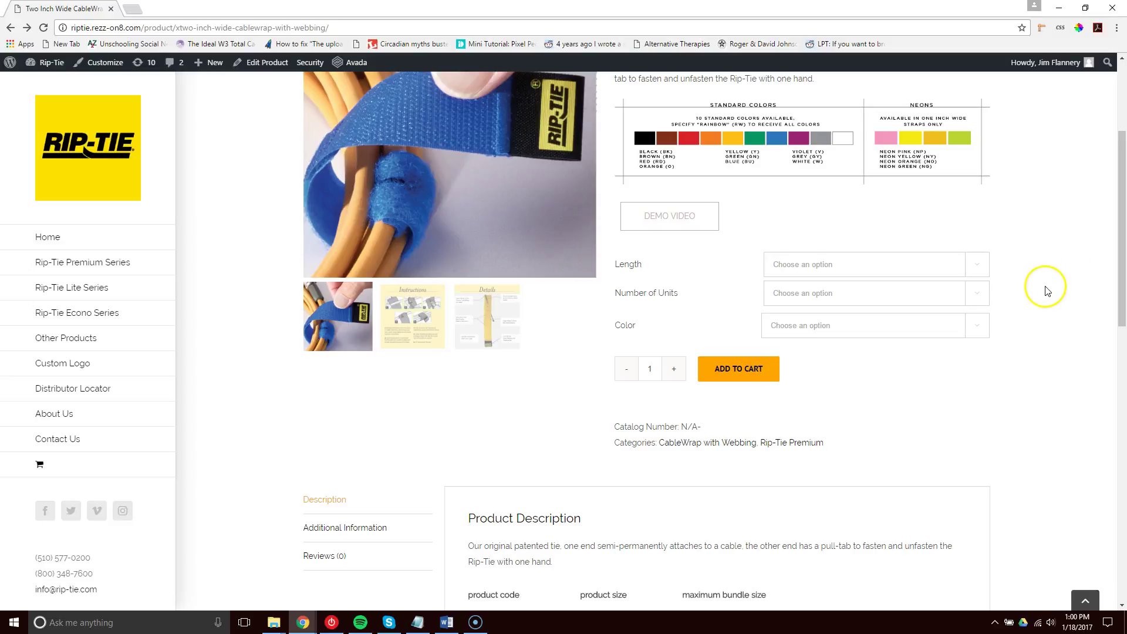
scroll(1051, 267, down, 2)
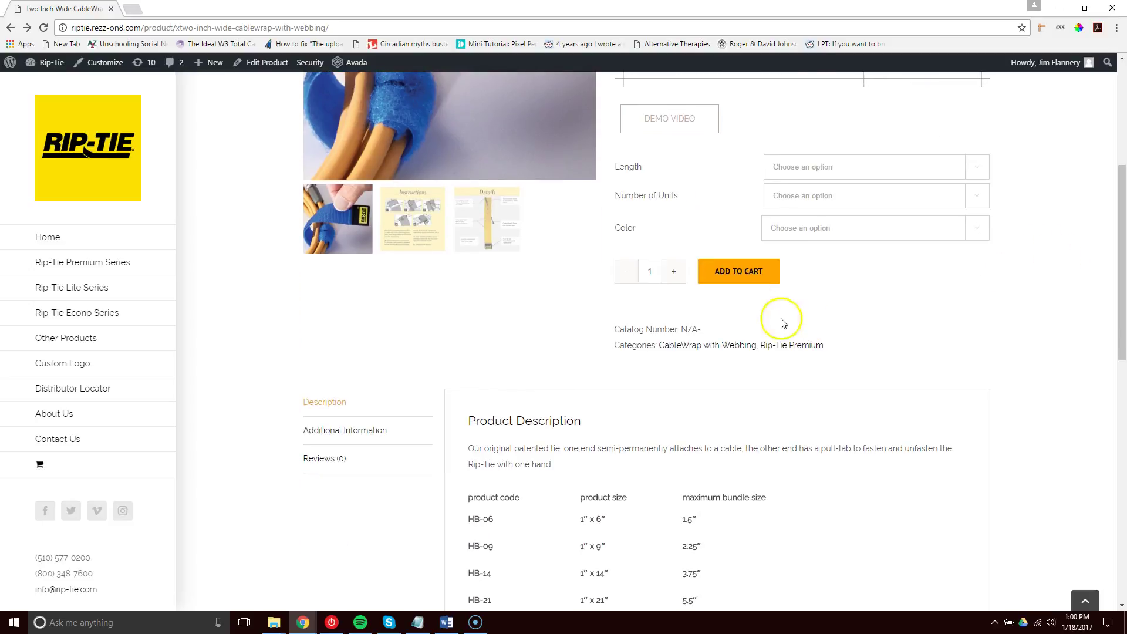
click(674, 272)
click(622, 274)
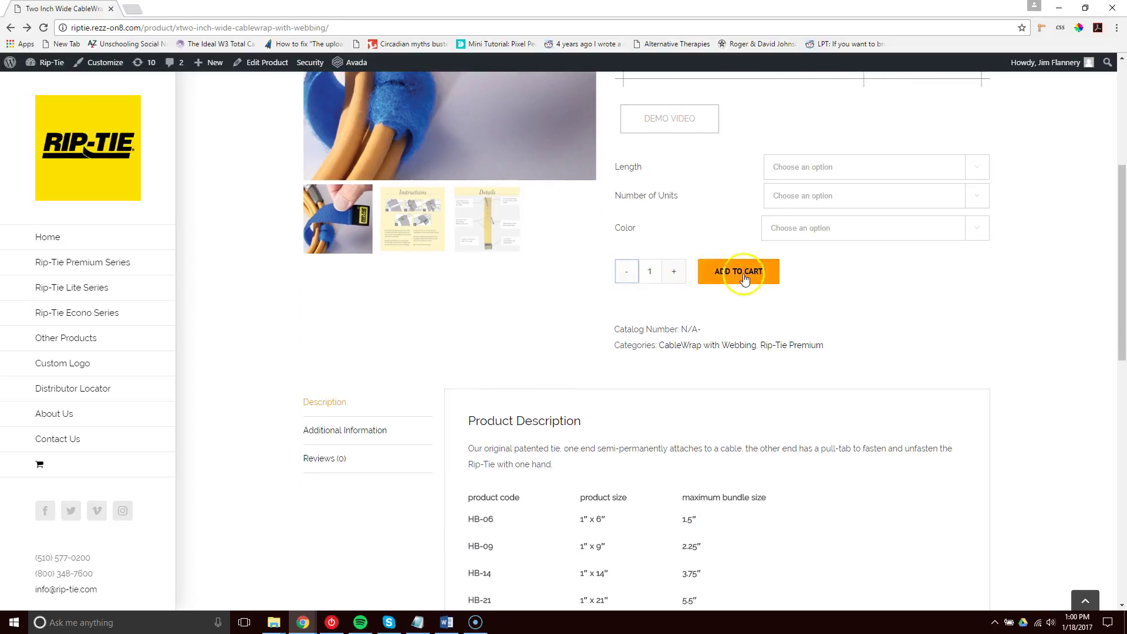
scroll(898, 291, down, 2)
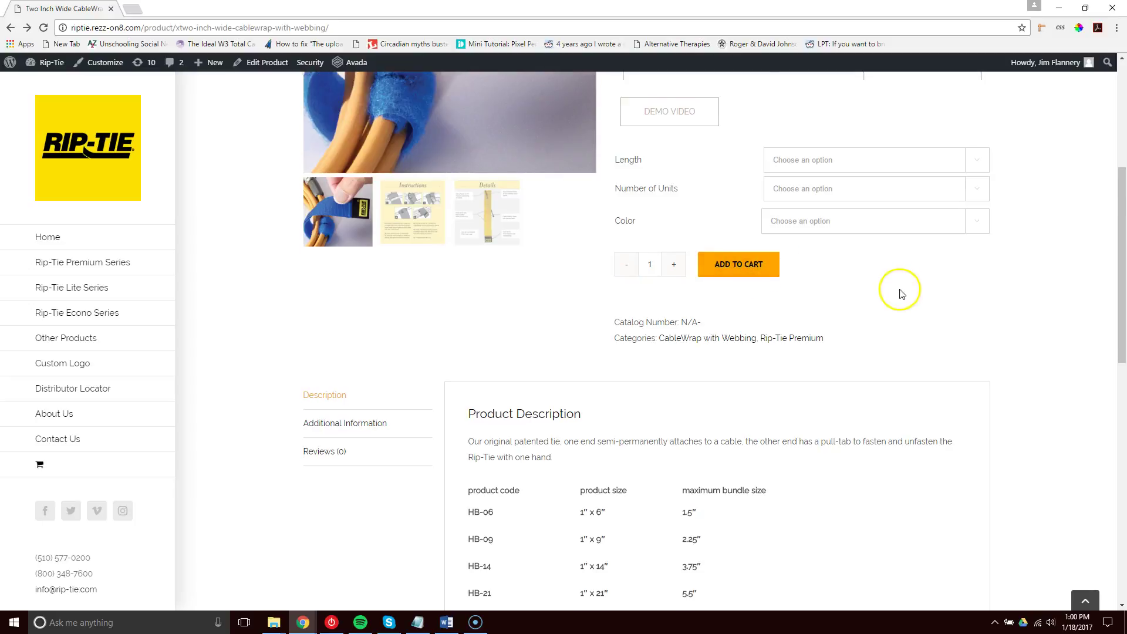
drag(825, 247, 612, 223)
click(614, 226)
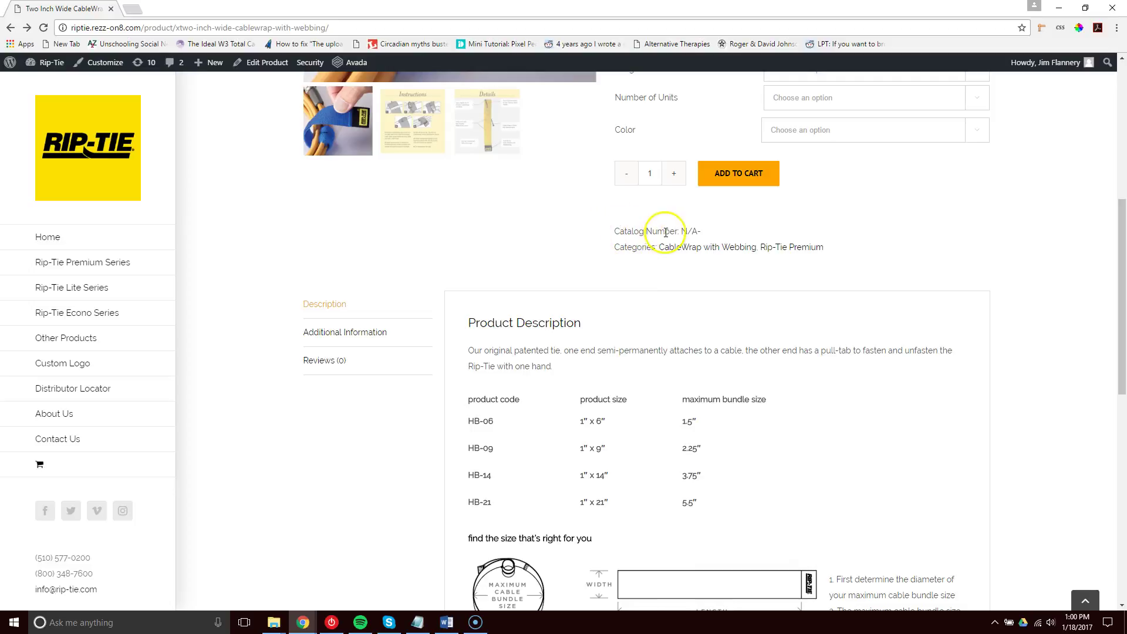
scroll(900, 243, up, 2)
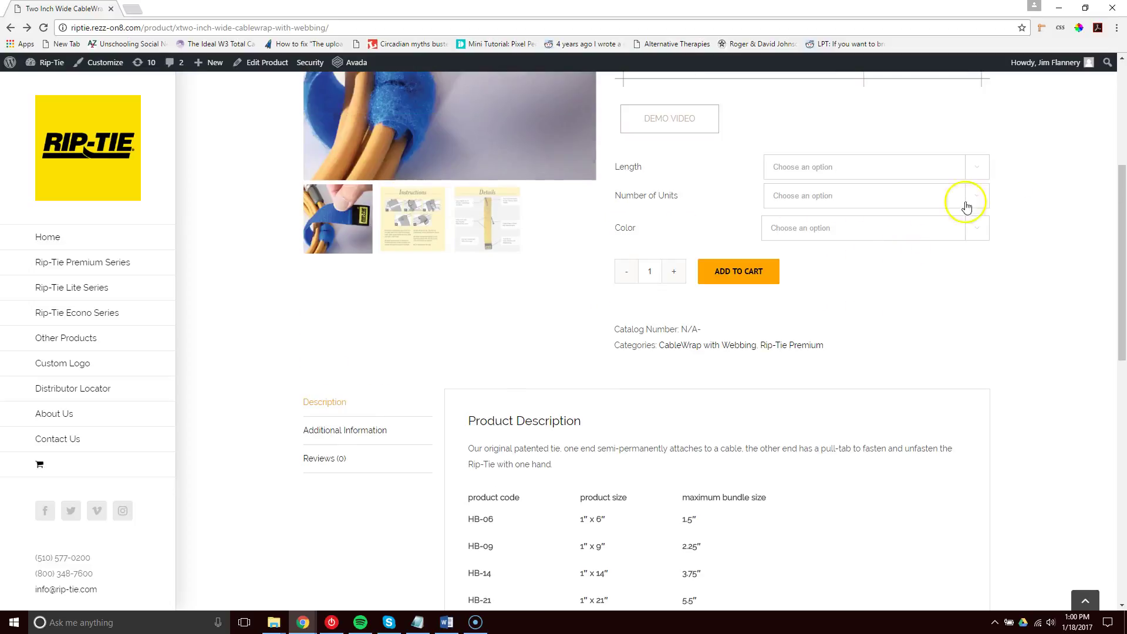
Choose the 18" length, 1 Pack and White options for the product
click(987, 171)
click(943, 194)
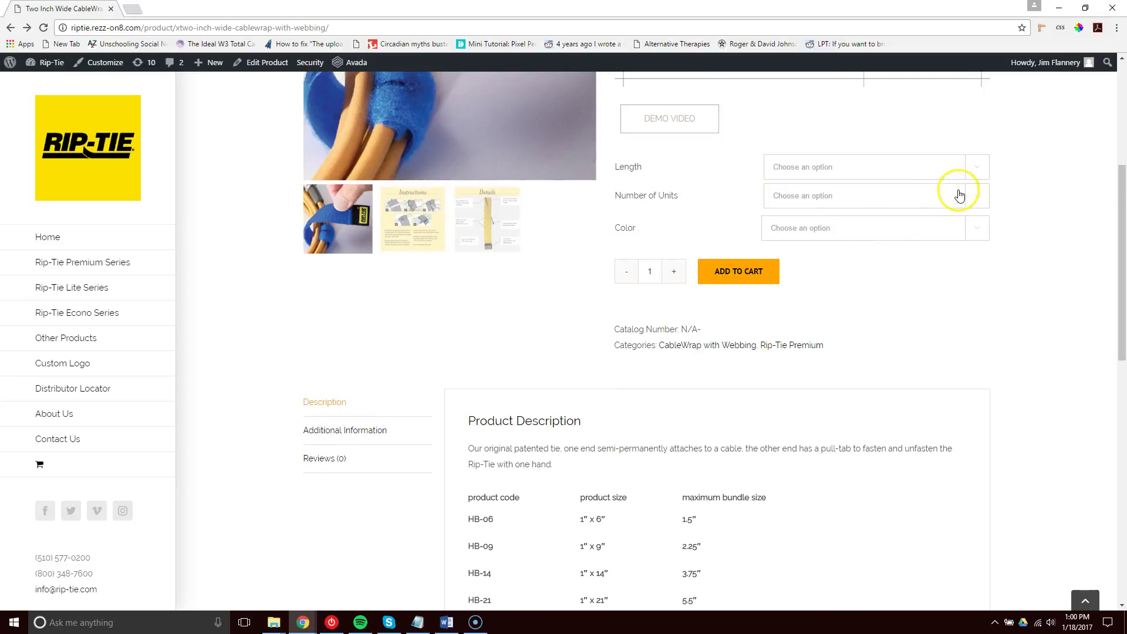
click(982, 198)
click(936, 224)
click(981, 229)
click(785, 382)
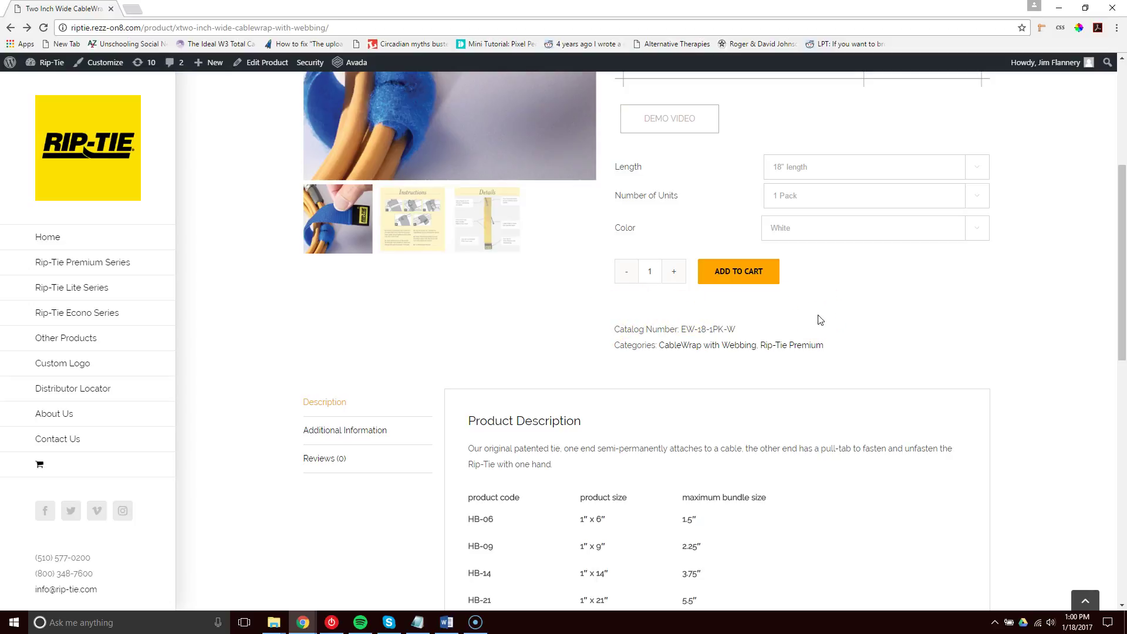
Review the full product description with its size chart, and open the product for editing
mouse_move(1124, 307)
mouse_down()
mouse_move(1125, 231)
mouse_move(1123, 304)
mouse_up()
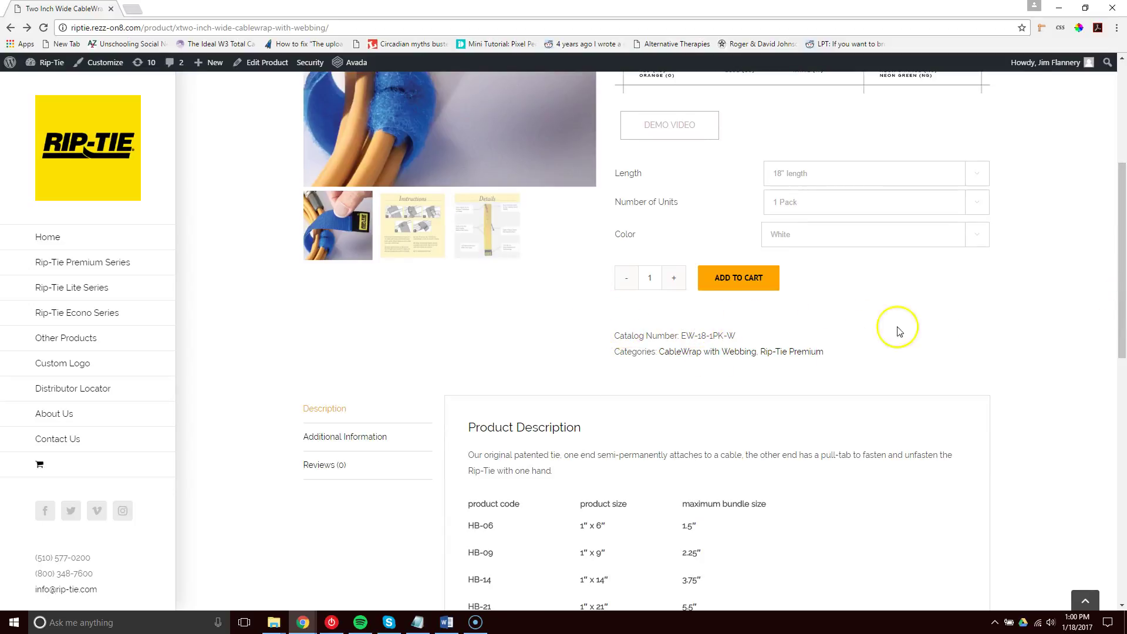
drag(1119, 280, 1119, 372)
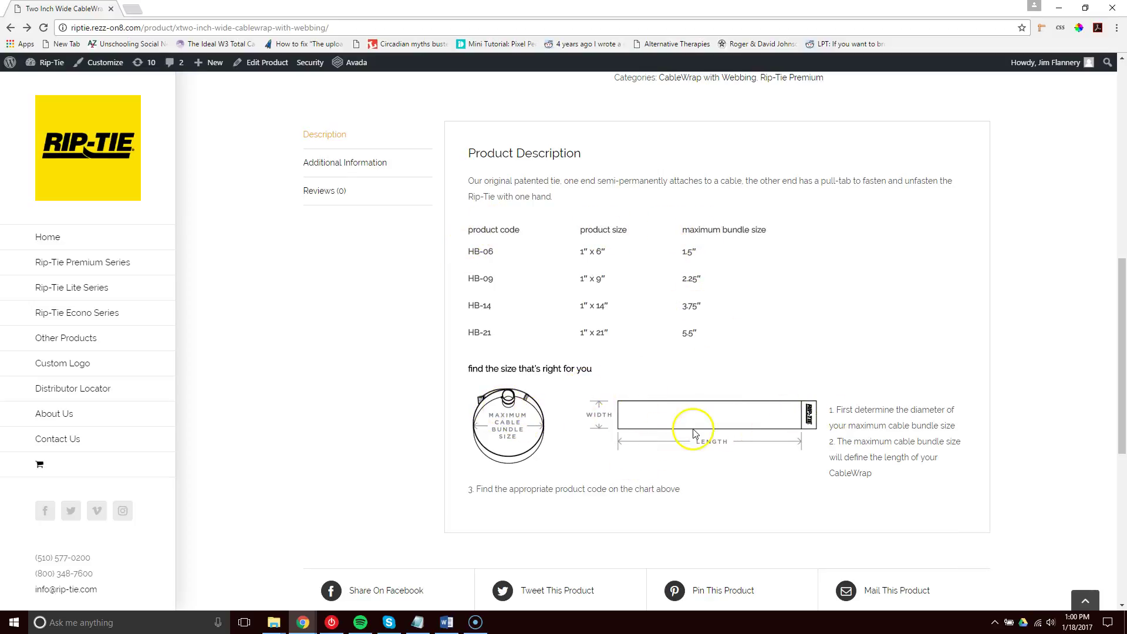
drag(1124, 423, 1123, 203)
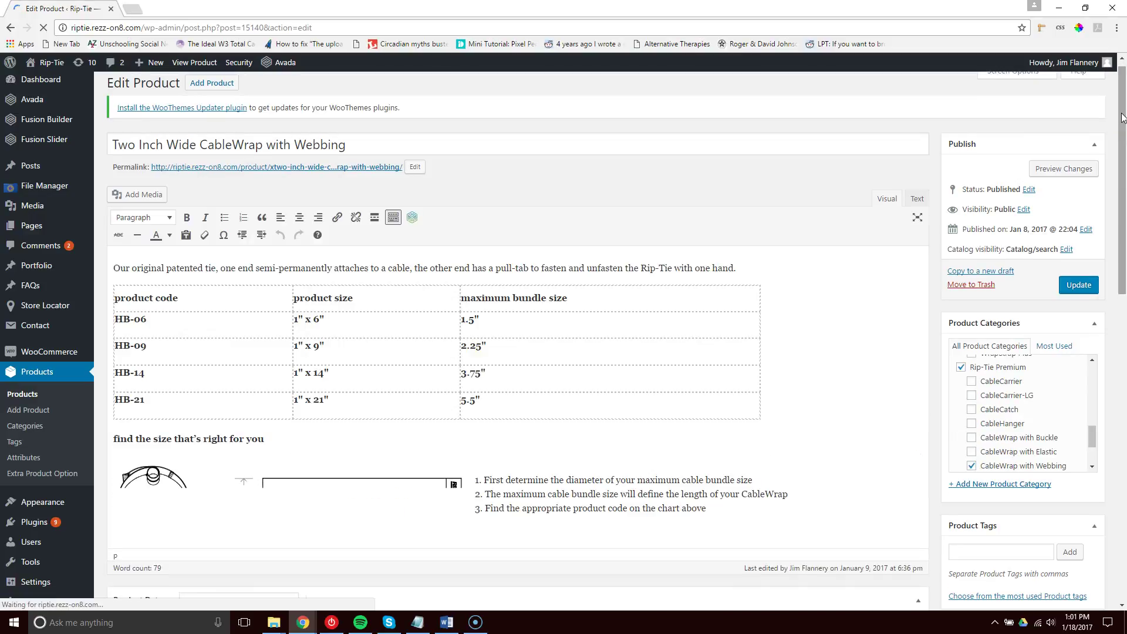
Examine the product title and the assigned product categories in the editor
drag(354, 145, 113, 145)
click(113, 145)
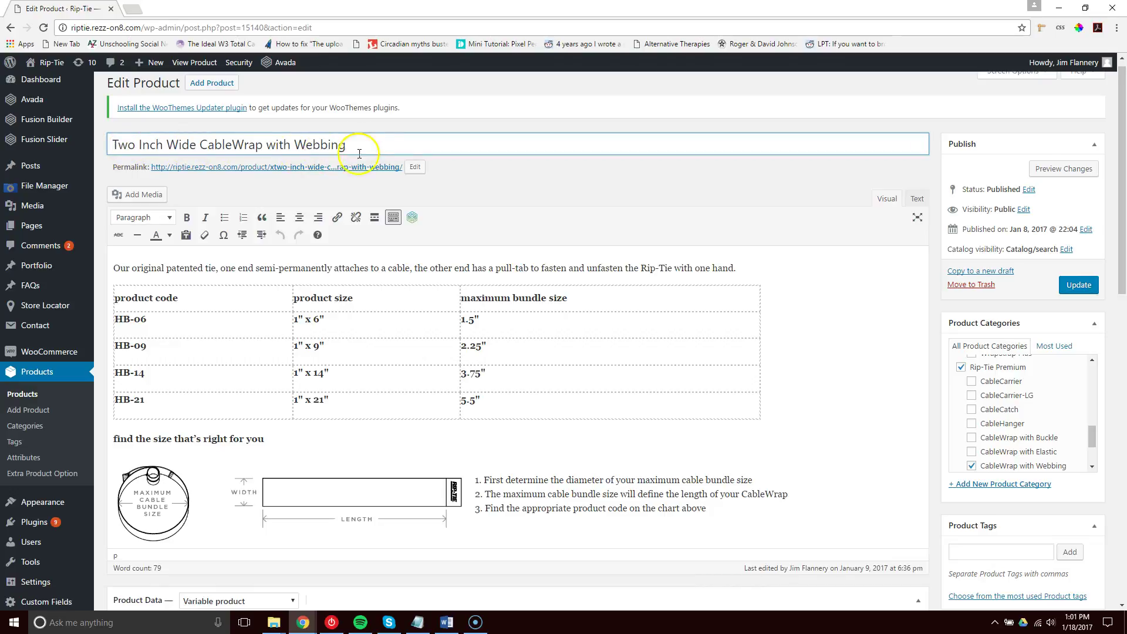
drag(1122, 179, 1123, 228)
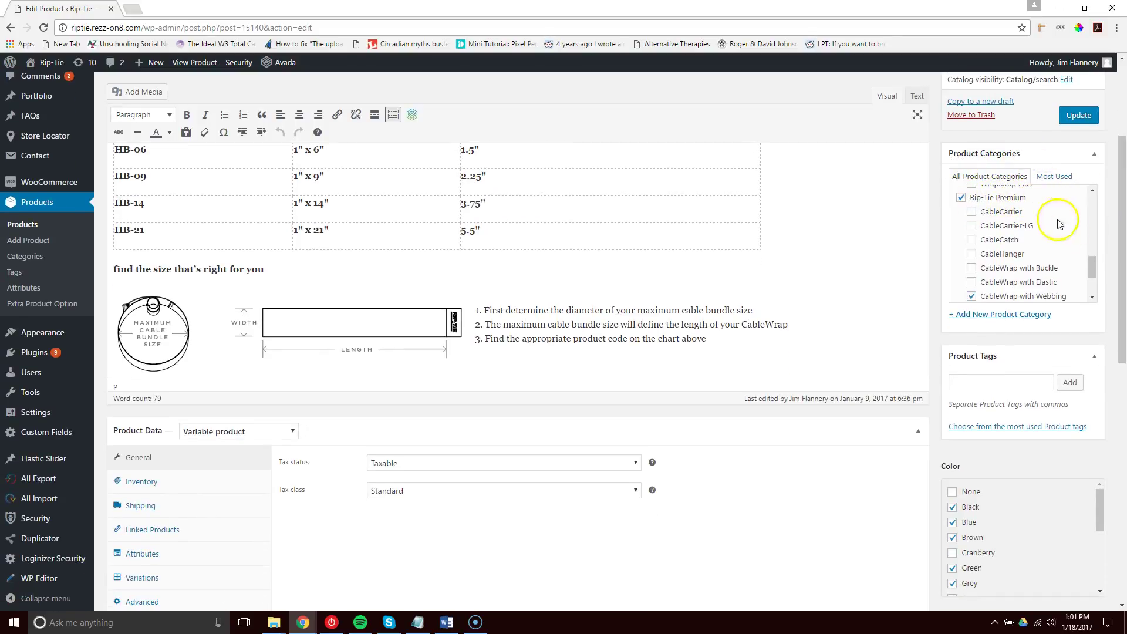
drag(1094, 262, 1095, 273)
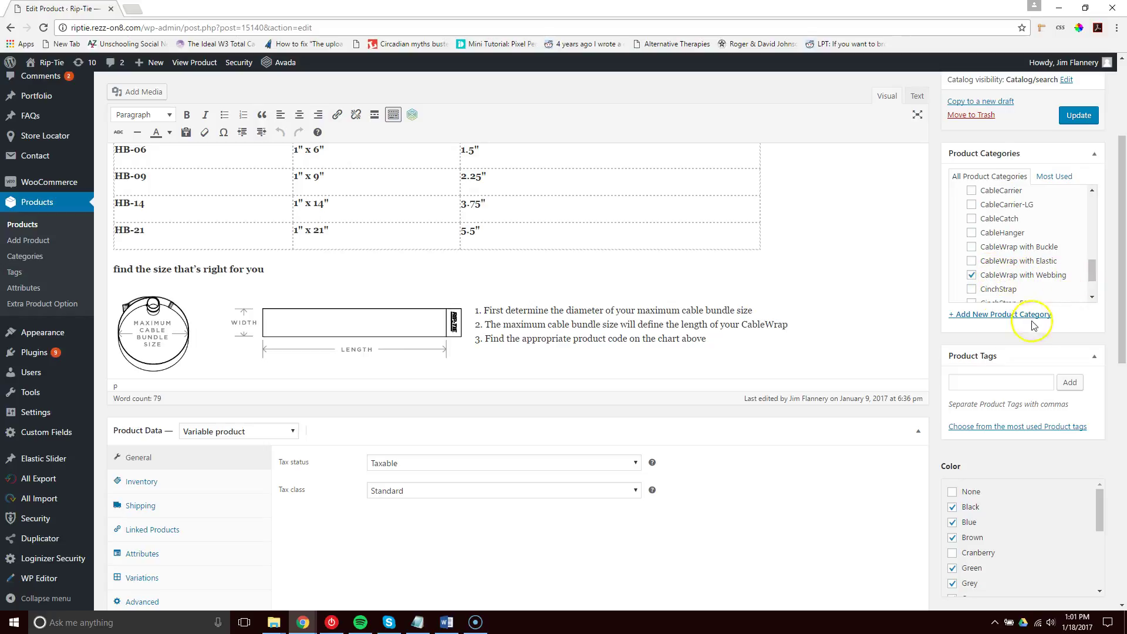
click(969, 317)
click(969, 341)
text(name oc)
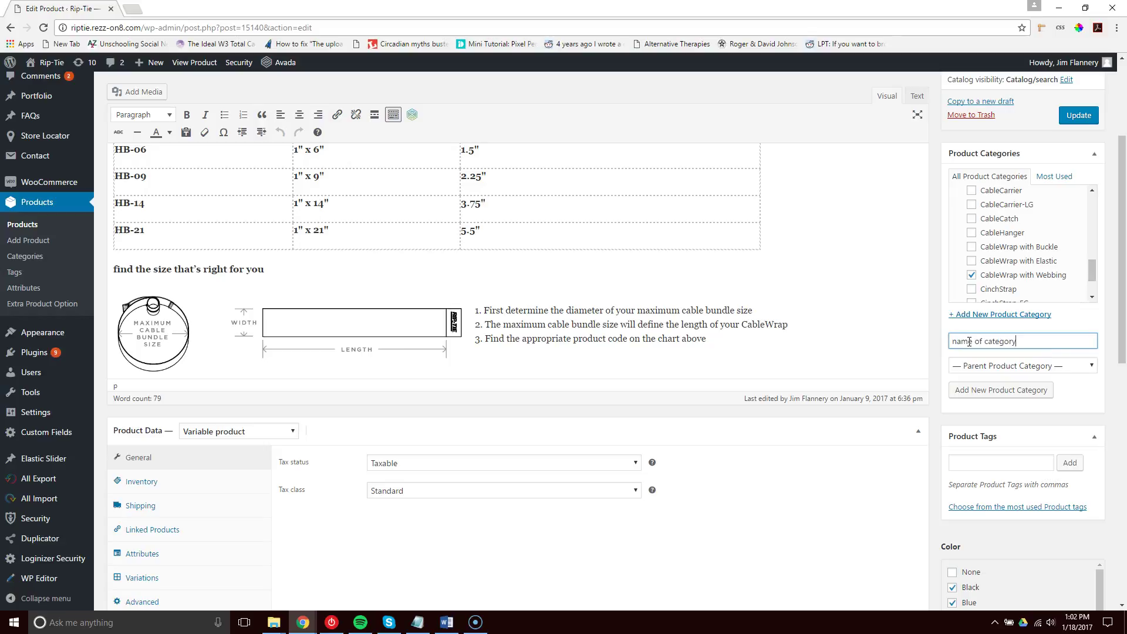
click(970, 366)
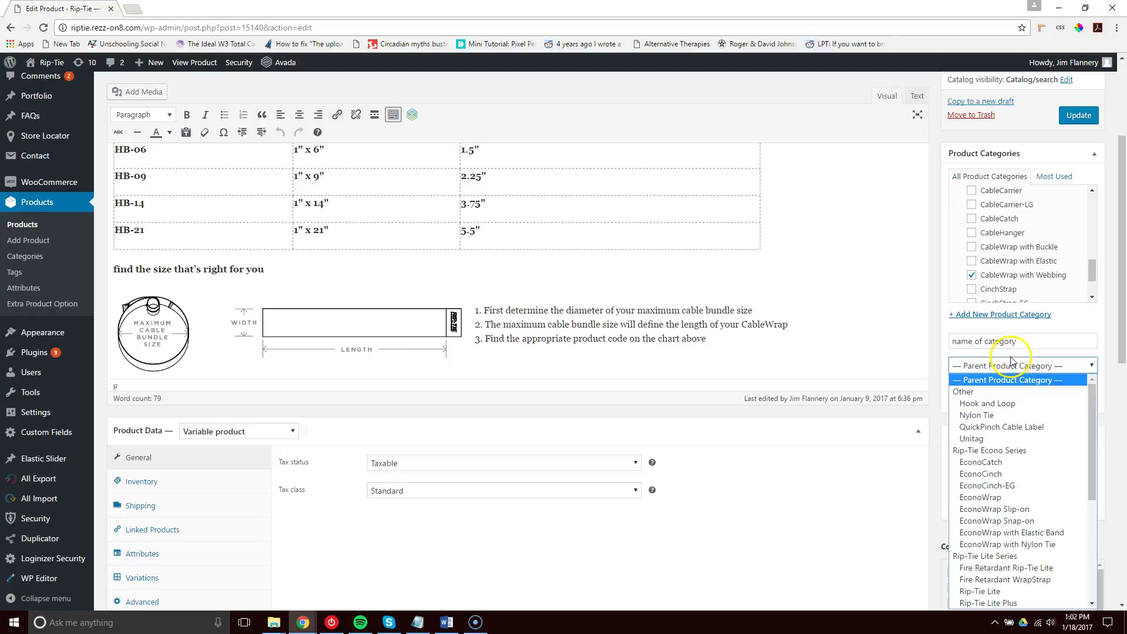
click(970, 380)
drag(1019, 341, 945, 347)
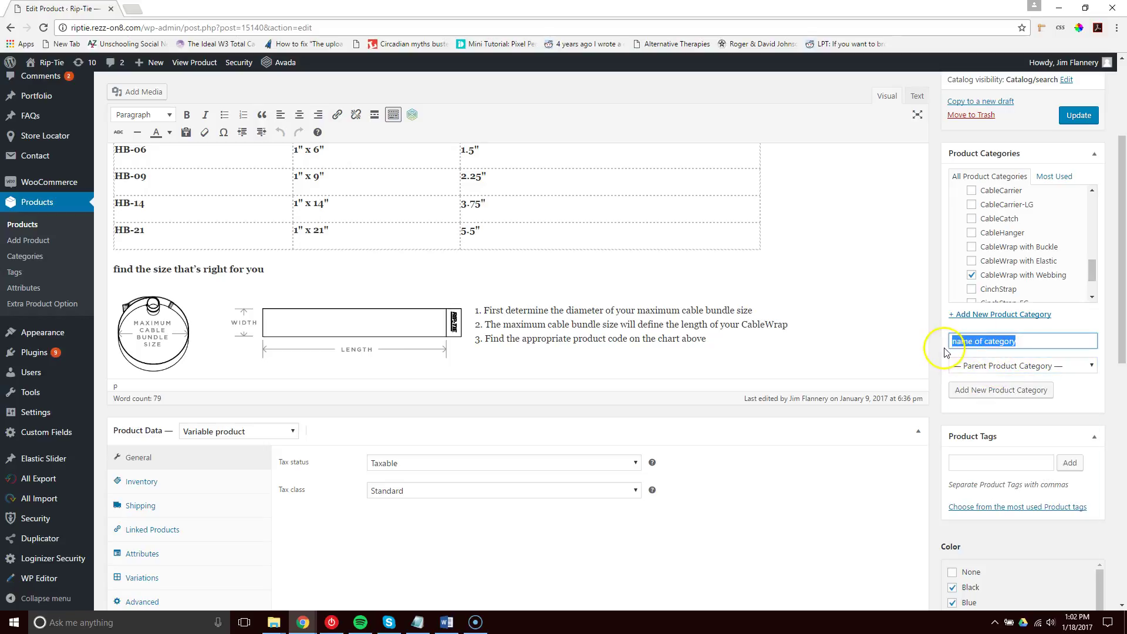
key(BackSpace)
Examine the product's color selections, product image and gallery images
drag(1101, 269, 1124, 423)
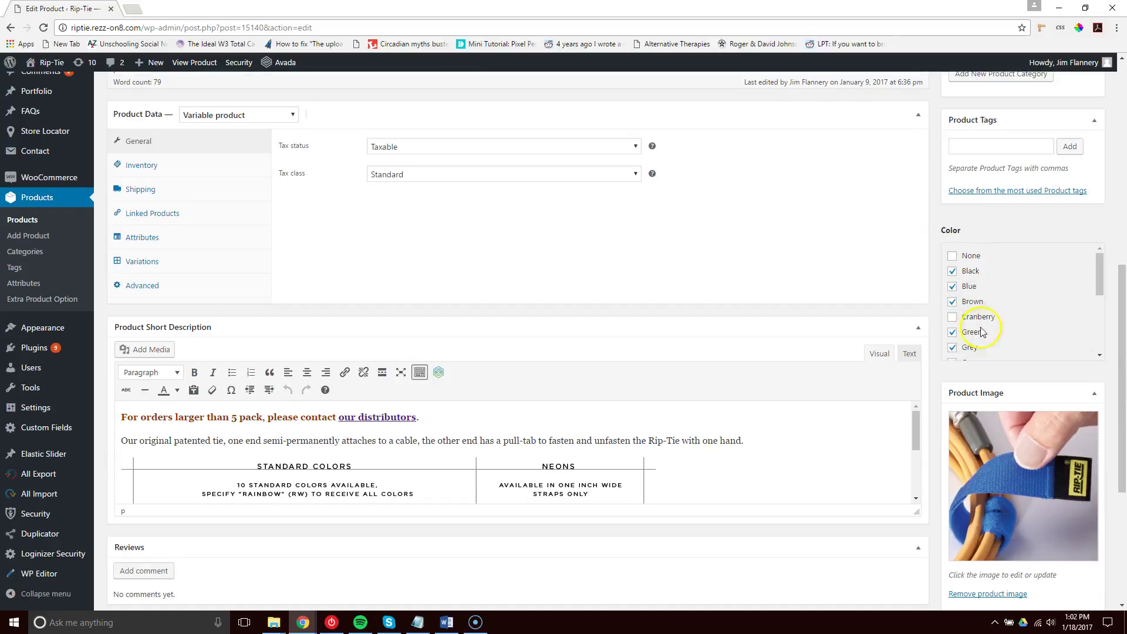
drag(1098, 275, 1102, 232)
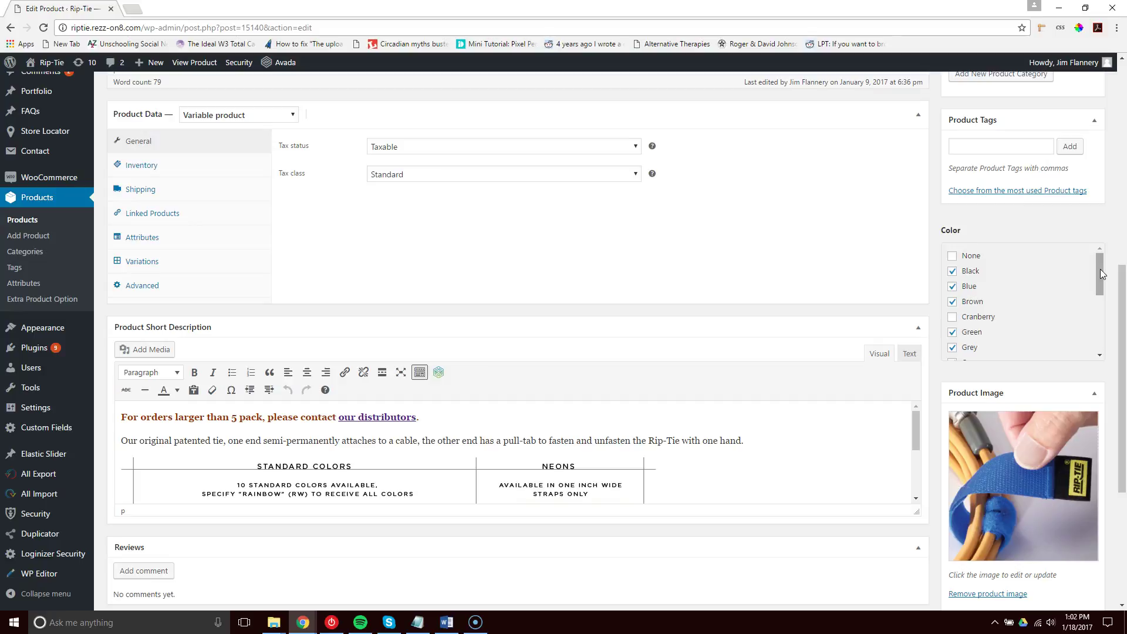
drag(1101, 274, 1103, 277)
drag(1123, 294, 1123, 393)
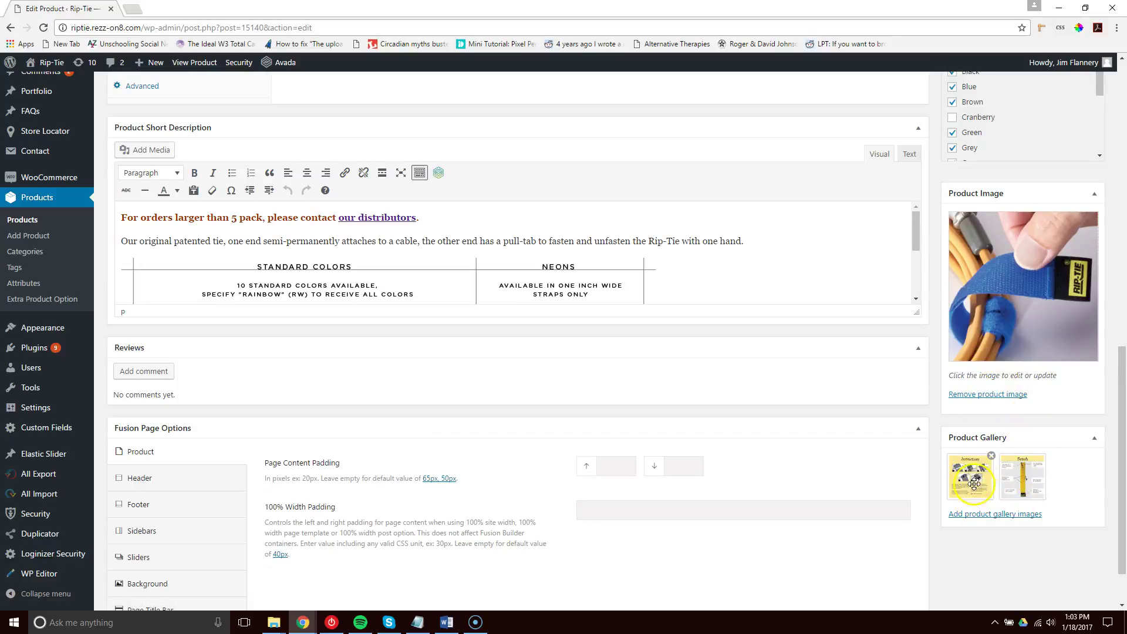
Examine the main product description's text, size table and sizing diagram, including the diagram's image options
drag(1125, 412, 1123, 135)
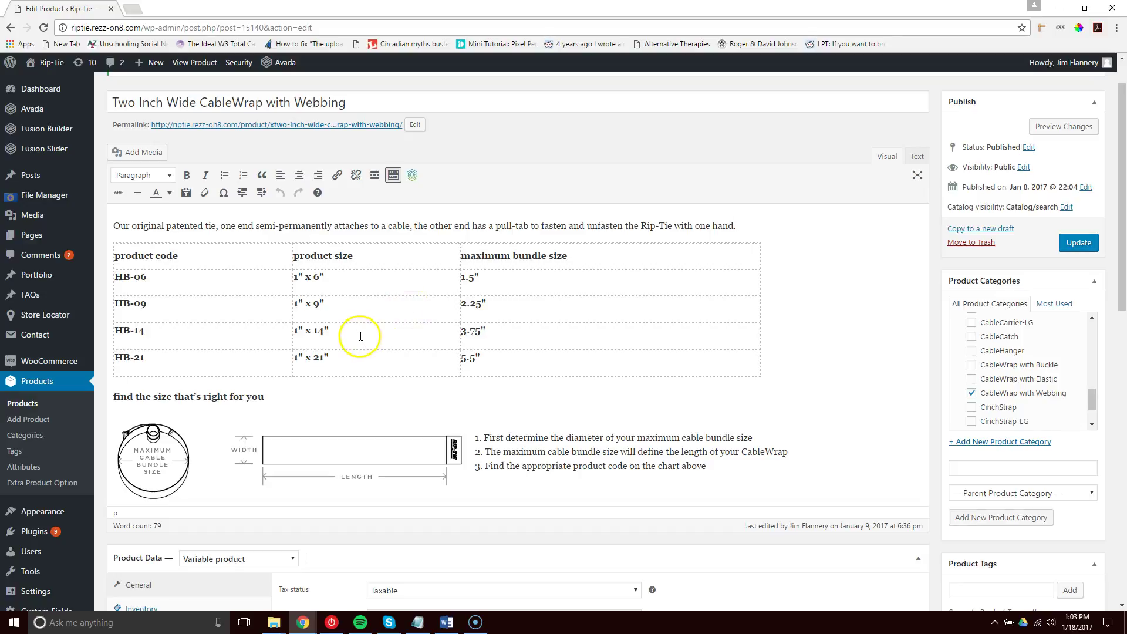
drag(113, 223, 724, 460)
click(724, 463)
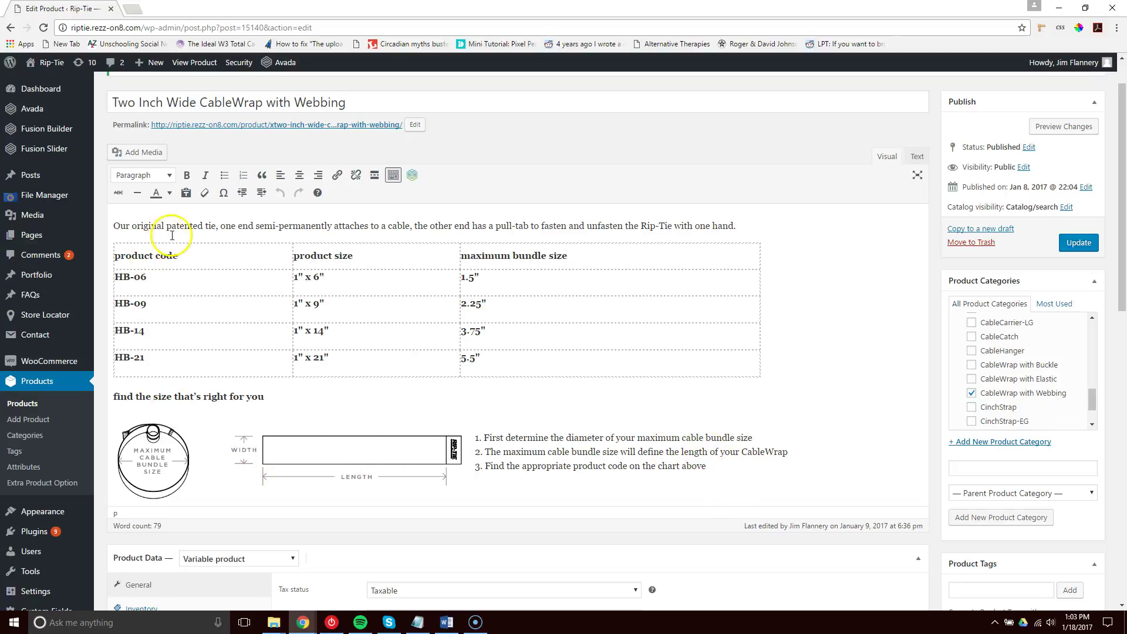
drag(184, 228, 335, 228)
click(334, 228)
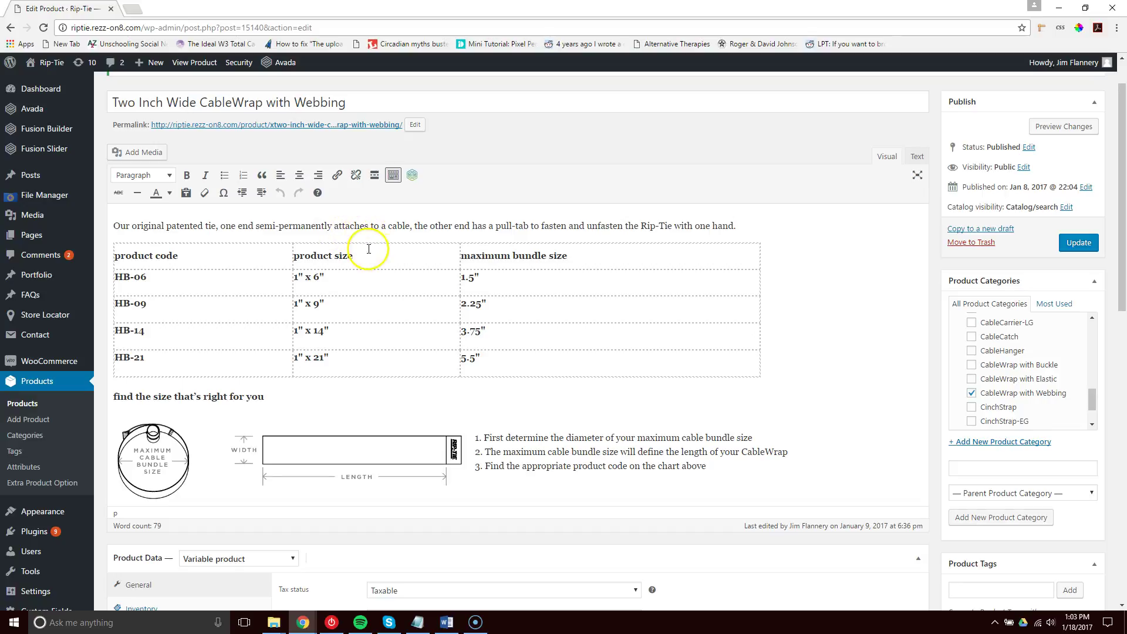
click(175, 461)
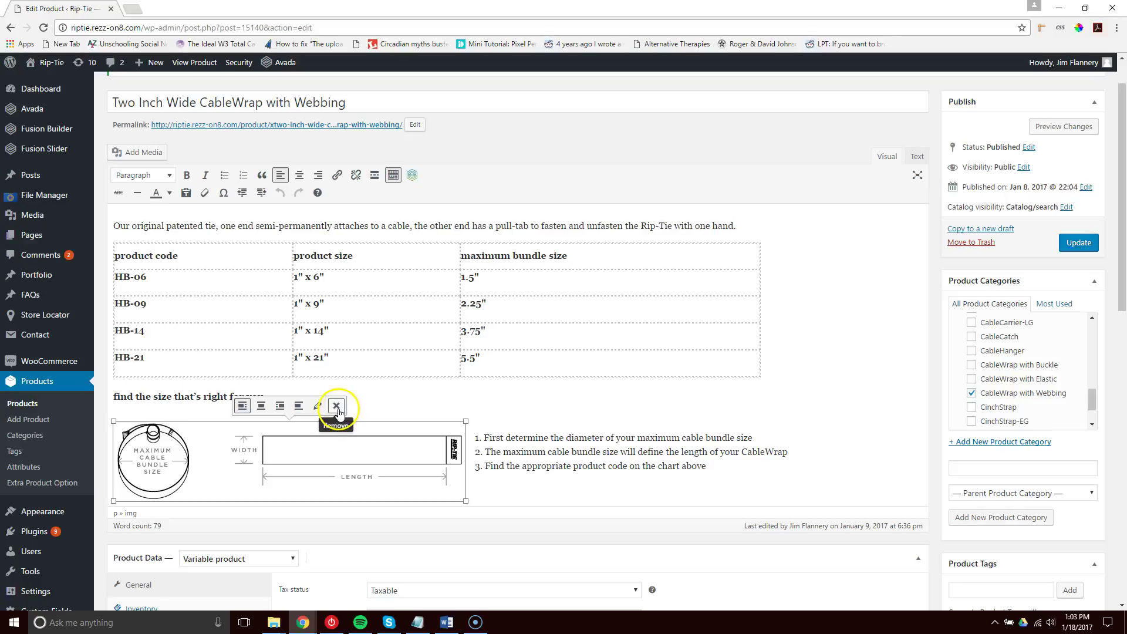
click(378, 395)
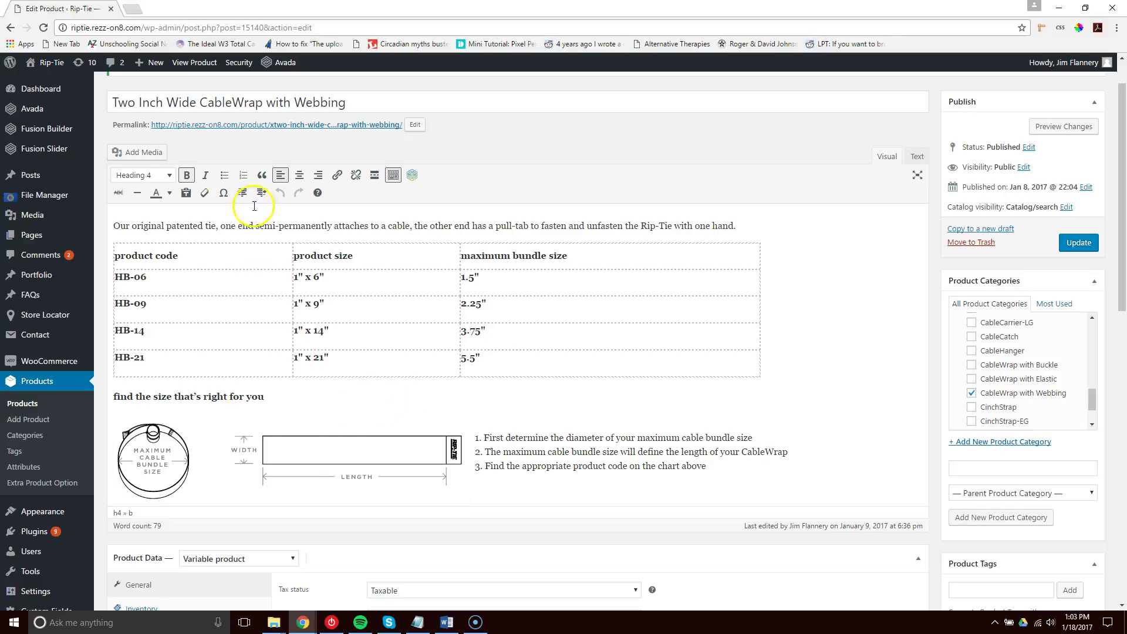
Look at the media library and file upload options for adding media to the main product description
click(141, 157)
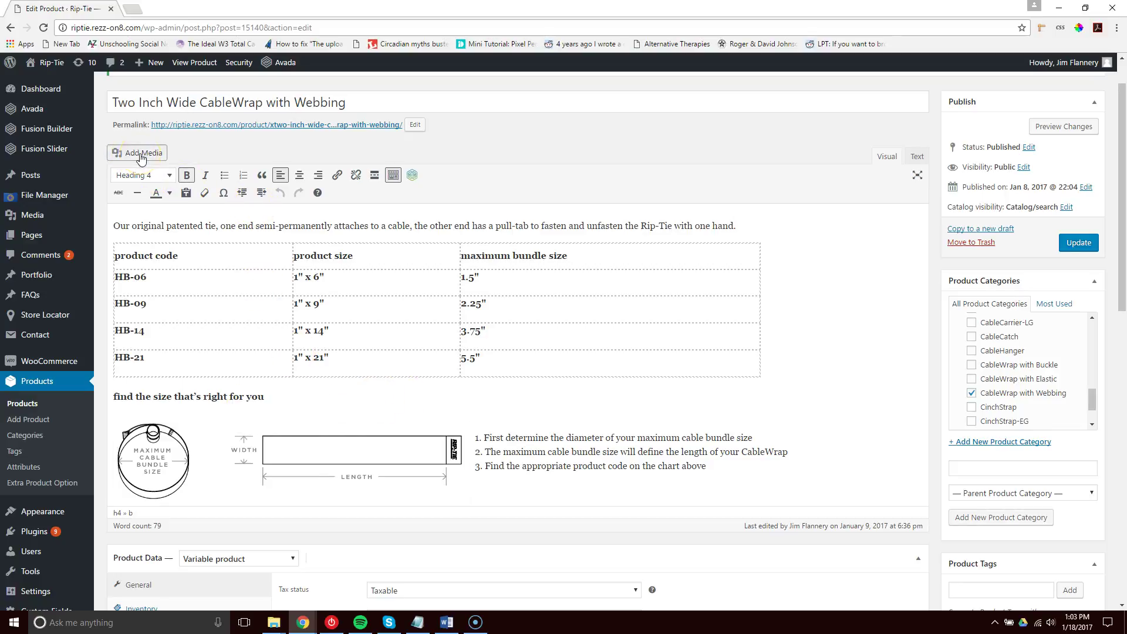
click(249, 117)
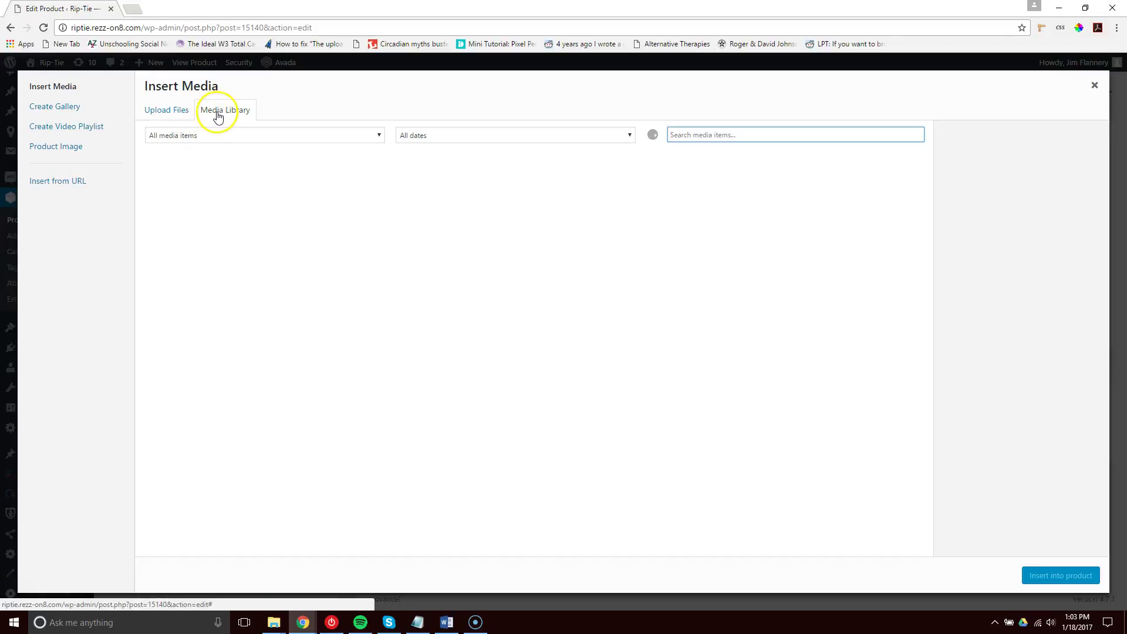
click(163, 116)
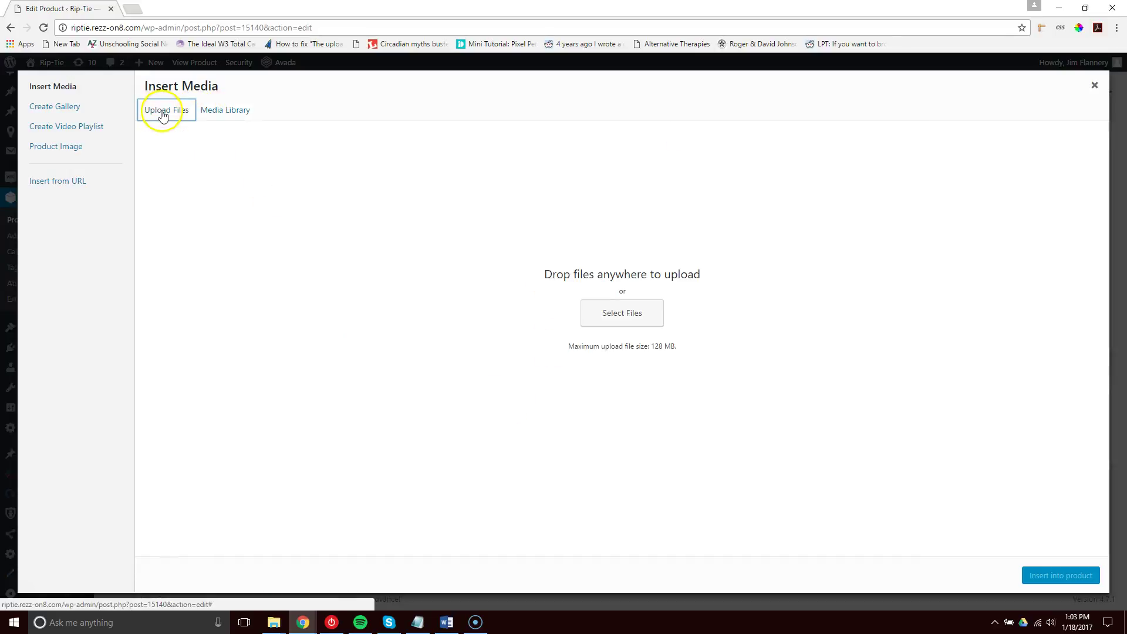
click(1095, 87)
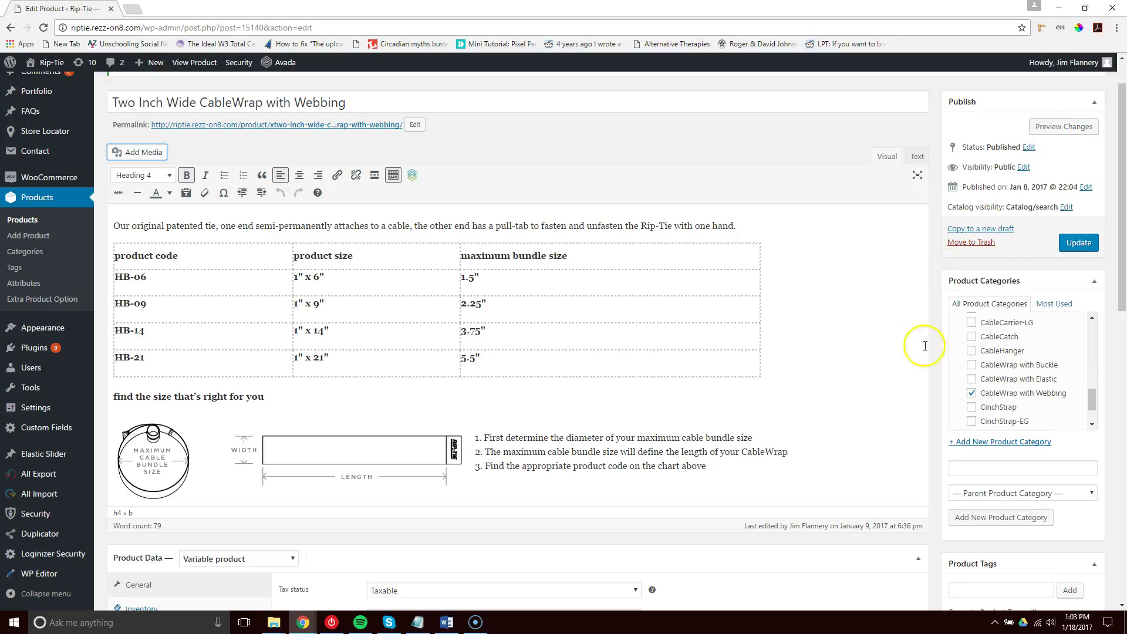
Examine the product short description's text and its color chart image
scroll(1042, 352, down, 1)
drag(1125, 320, 1125, 441)
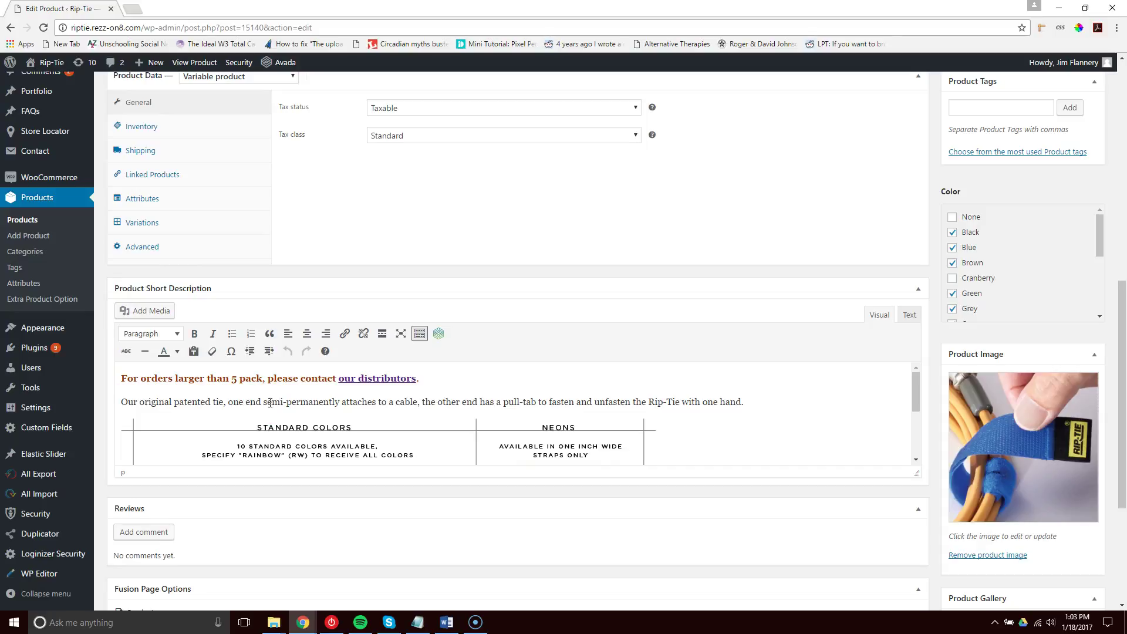
click(219, 398)
click(501, 402)
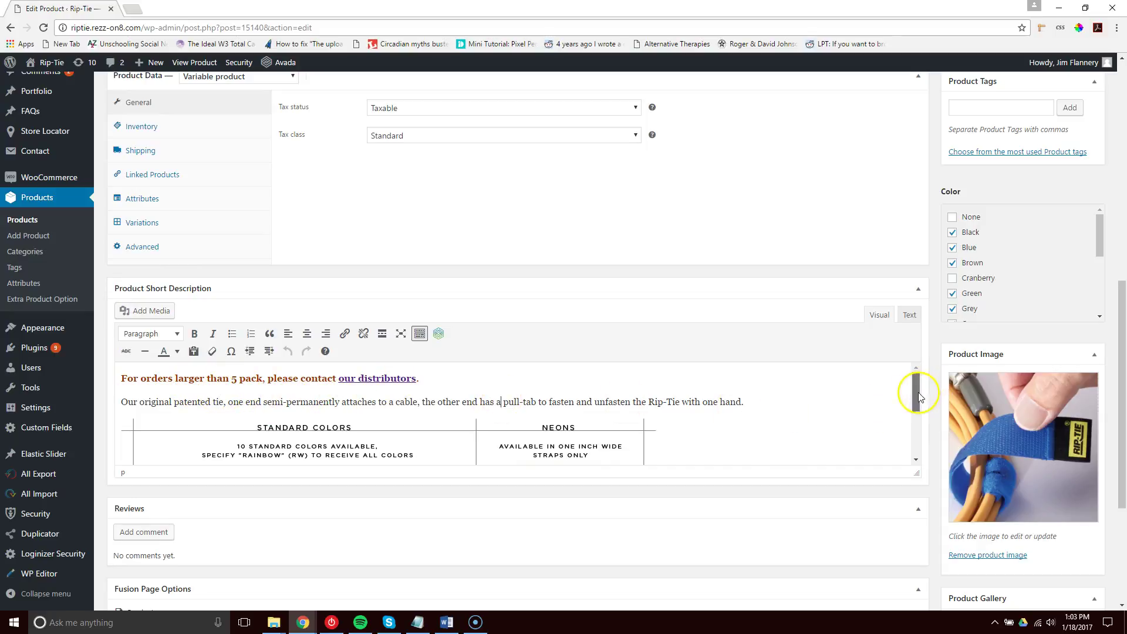
scroll(919, 398, down, 1)
click(542, 411)
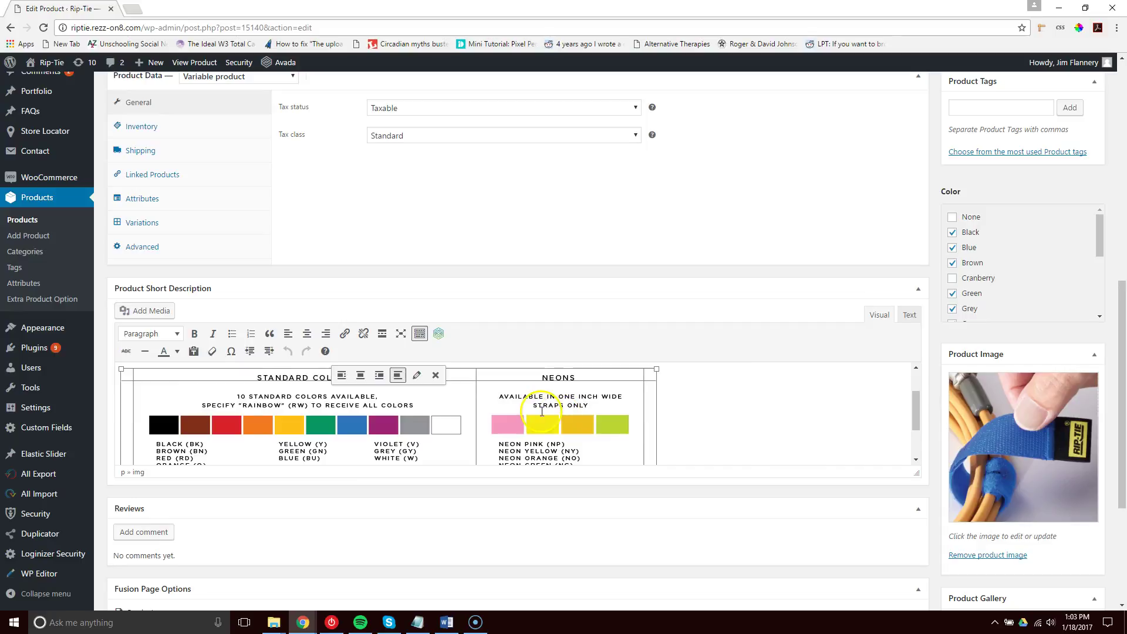
Look at the color chart's image details and how to pick a replacement such as img_4749 from the media library, then leave without replacing it
click(417, 376)
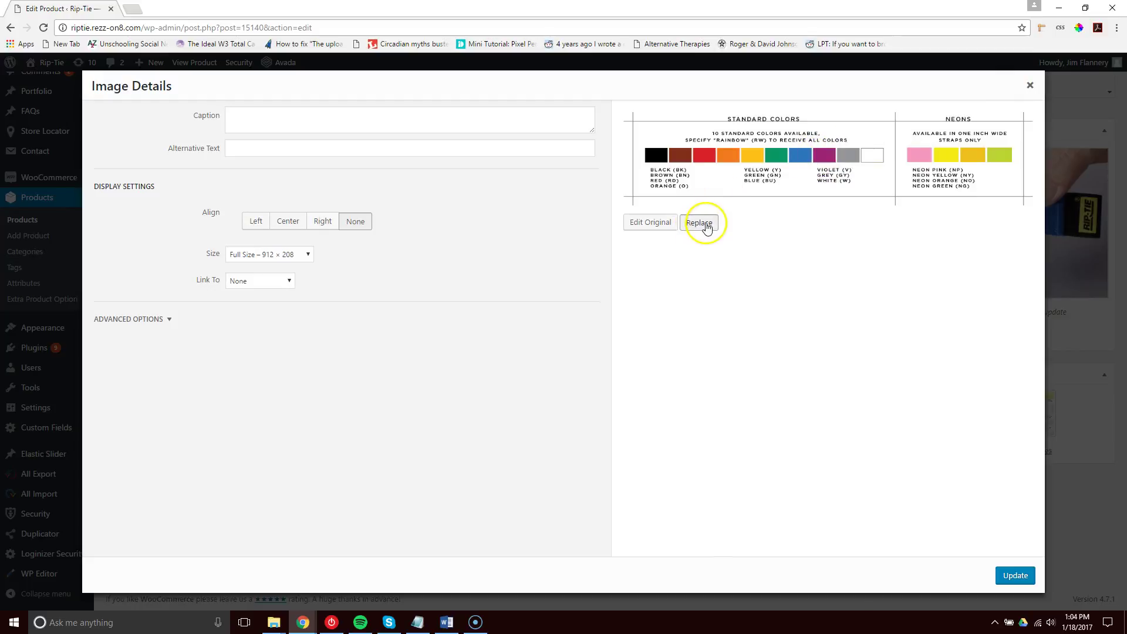
click(707, 228)
click(169, 112)
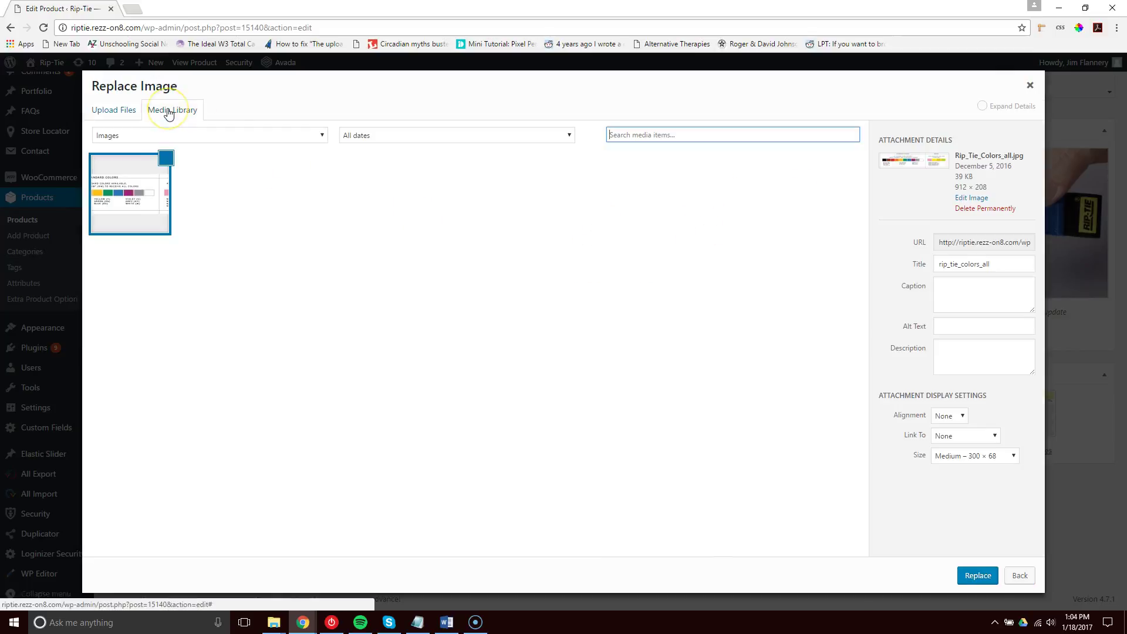
click(146, 191)
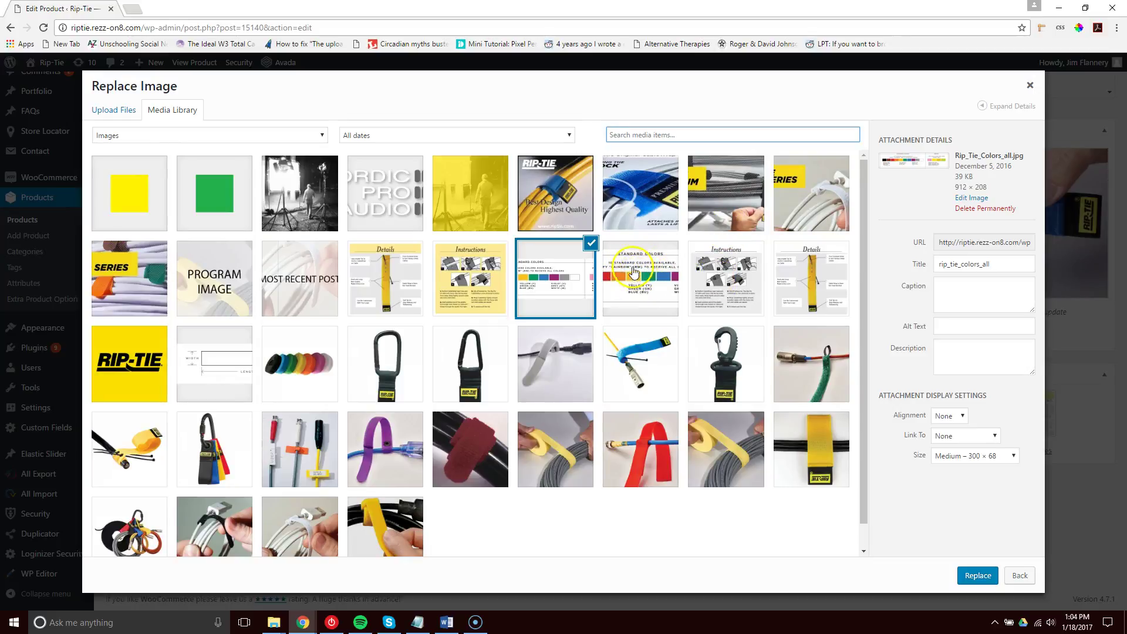
click(638, 285)
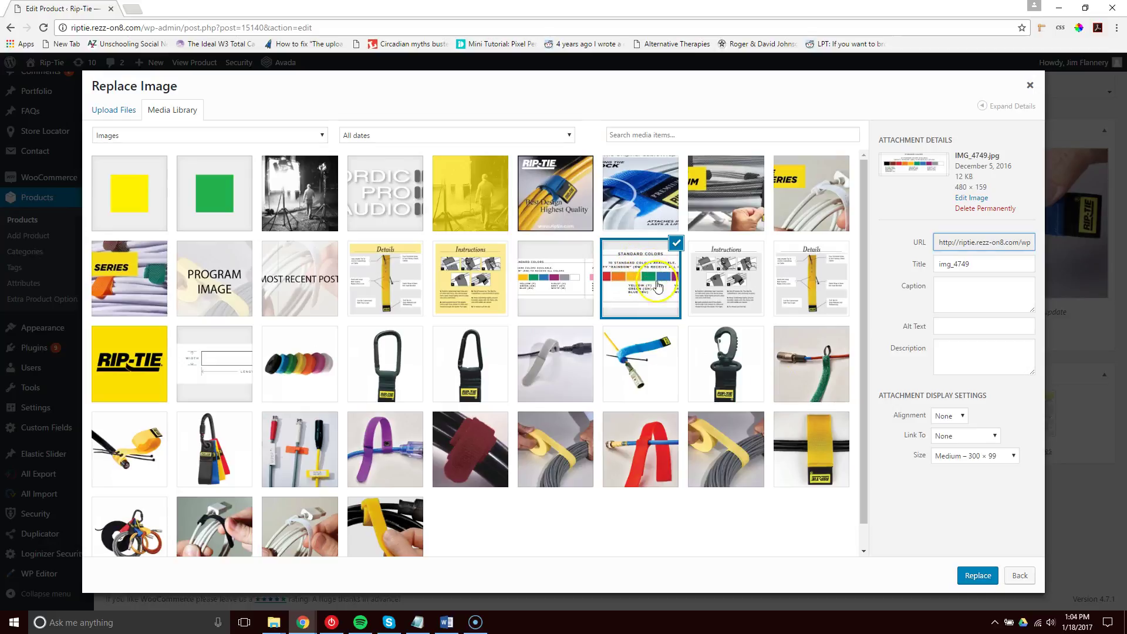
click(1021, 577)
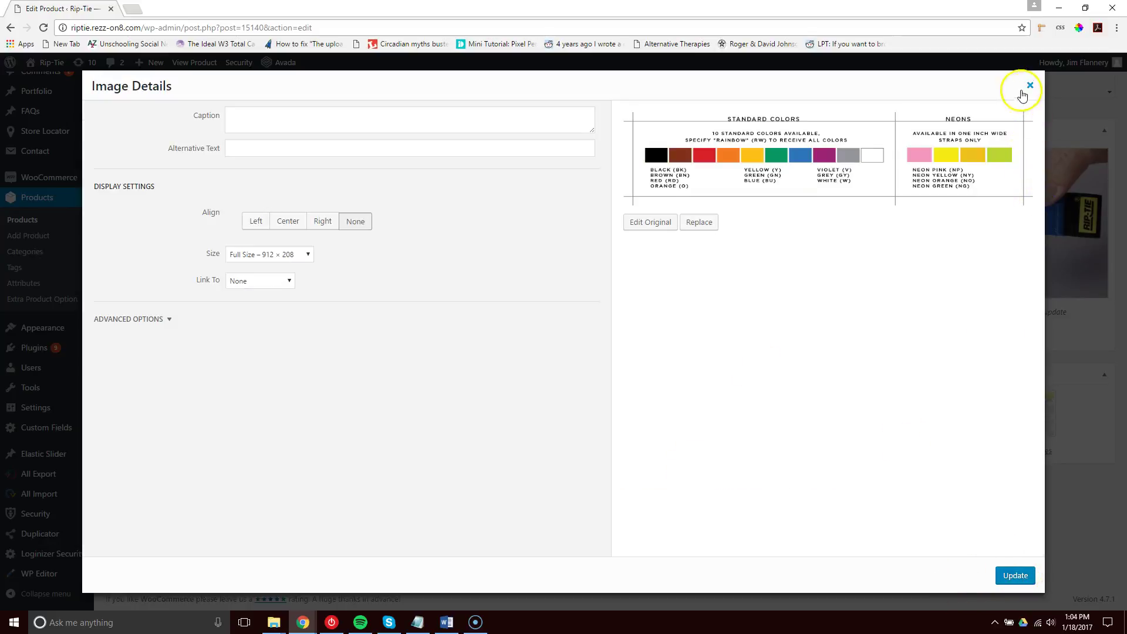
click(1031, 88)
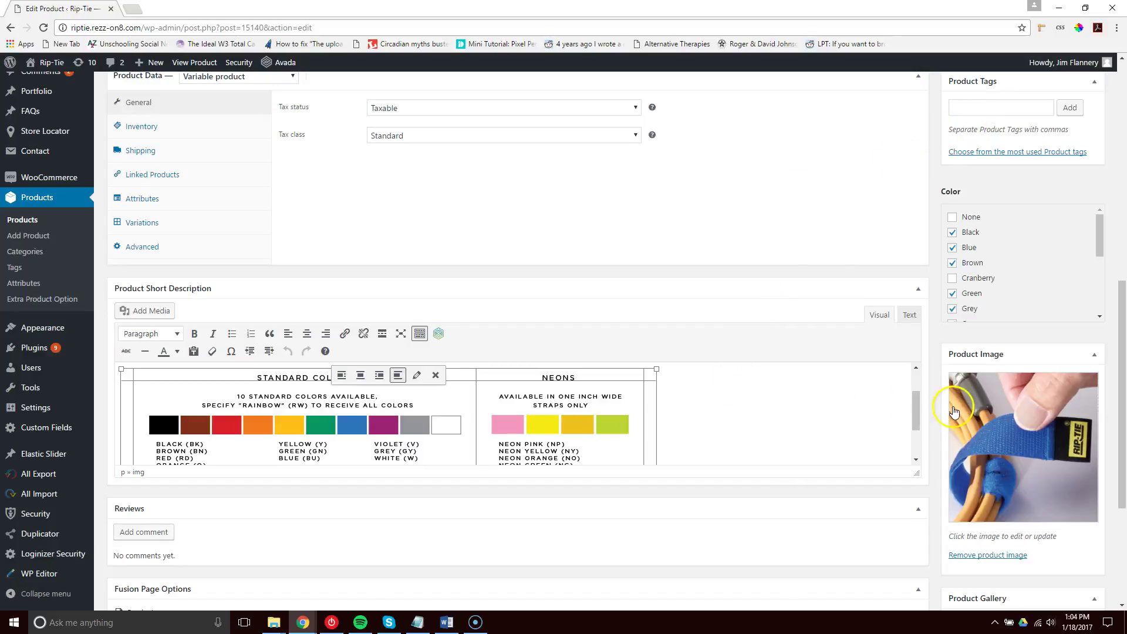
Examine the demo video link at the end of the short description and its editable URL
drag(916, 408, 917, 440)
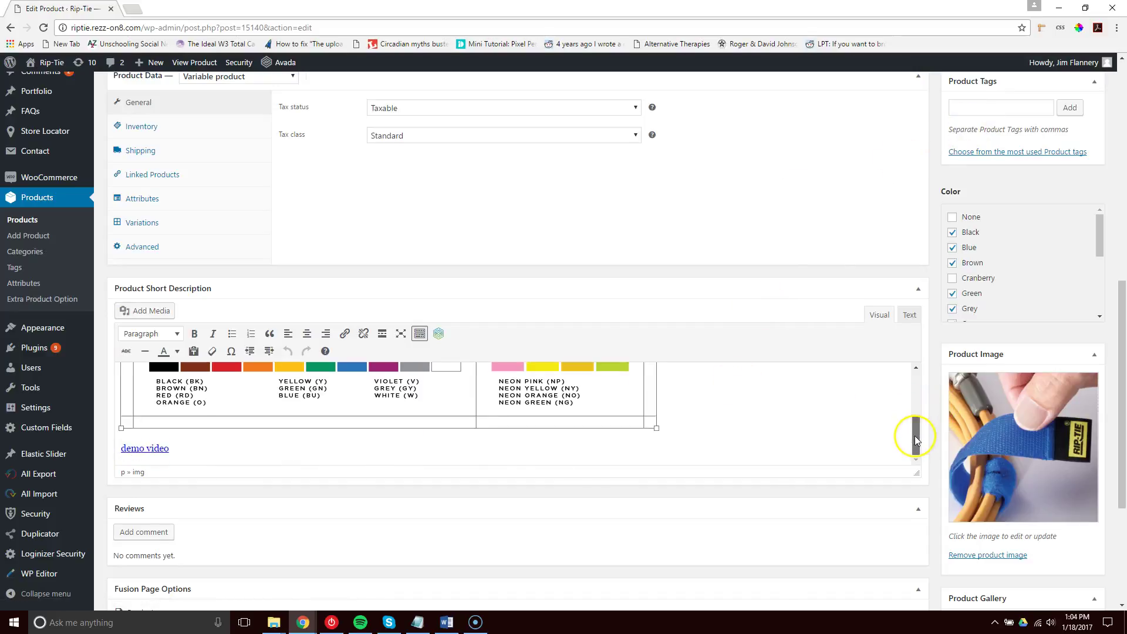
click(134, 448)
drag(171, 448, 122, 451)
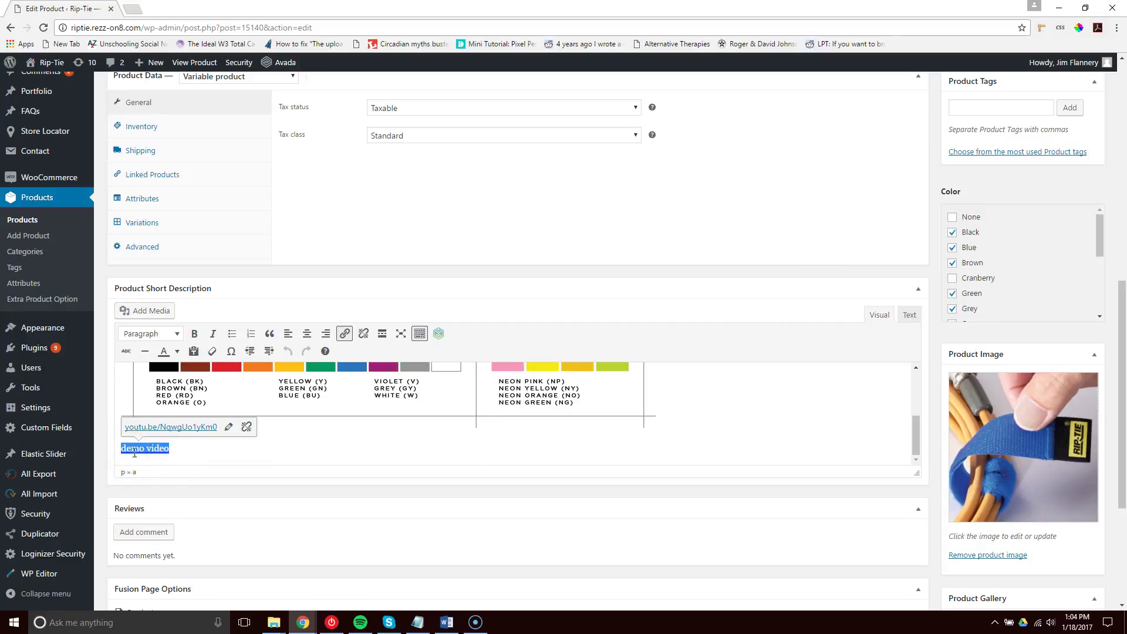
click(160, 456)
click(228, 432)
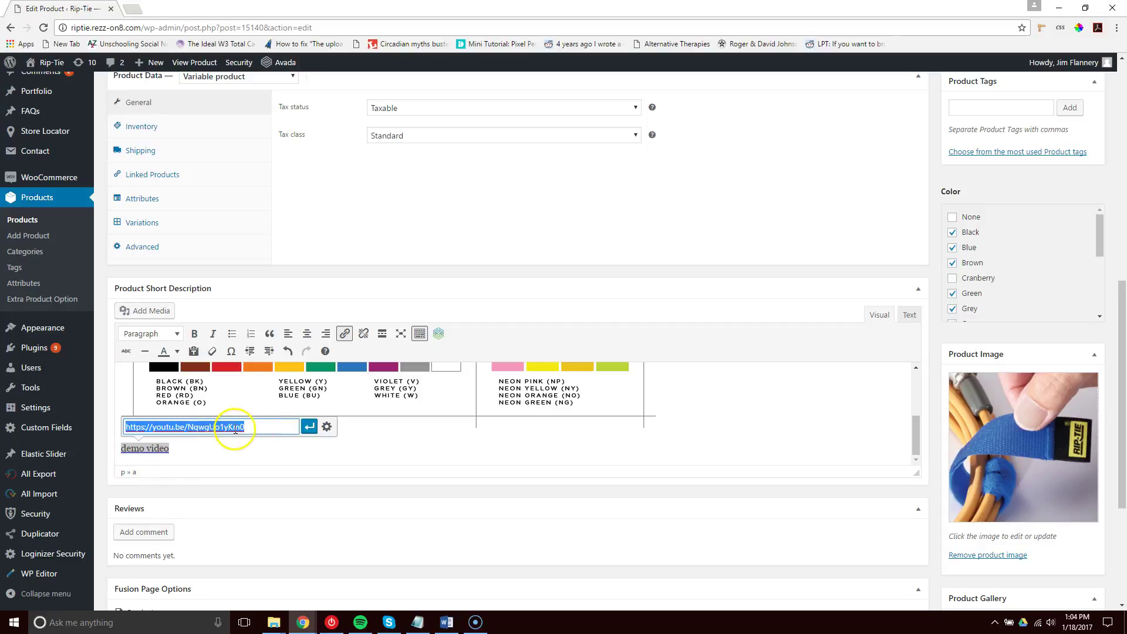
drag(253, 427, 114, 429)
click(385, 434)
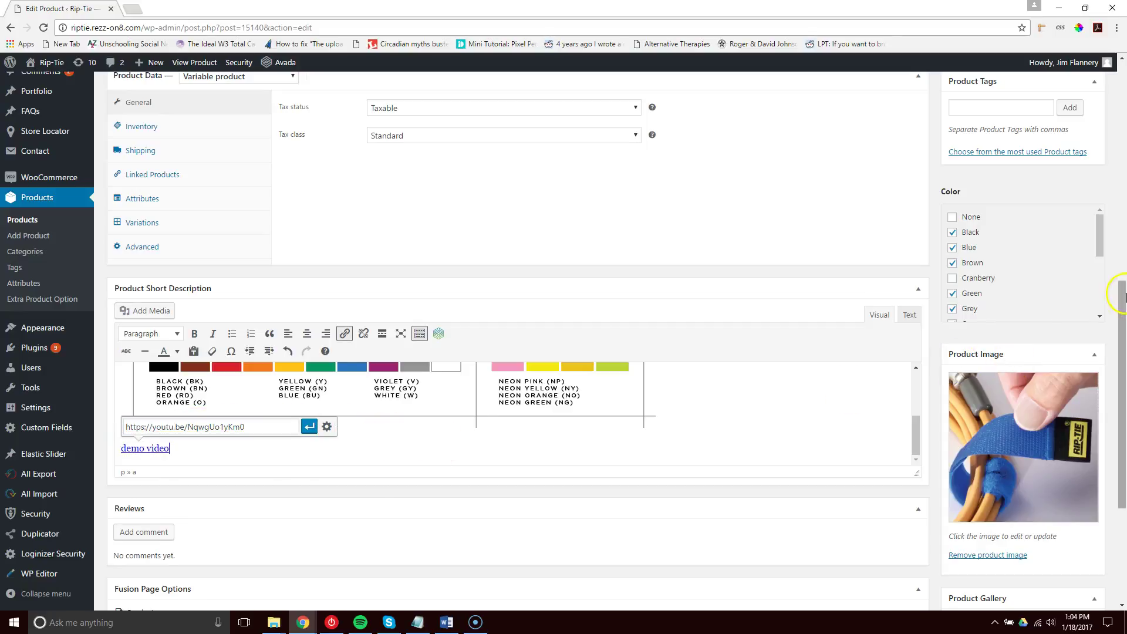
Look at the product's shipping settings for weight, dimensions and shipping class
scroll(1122, 296, down, 2)
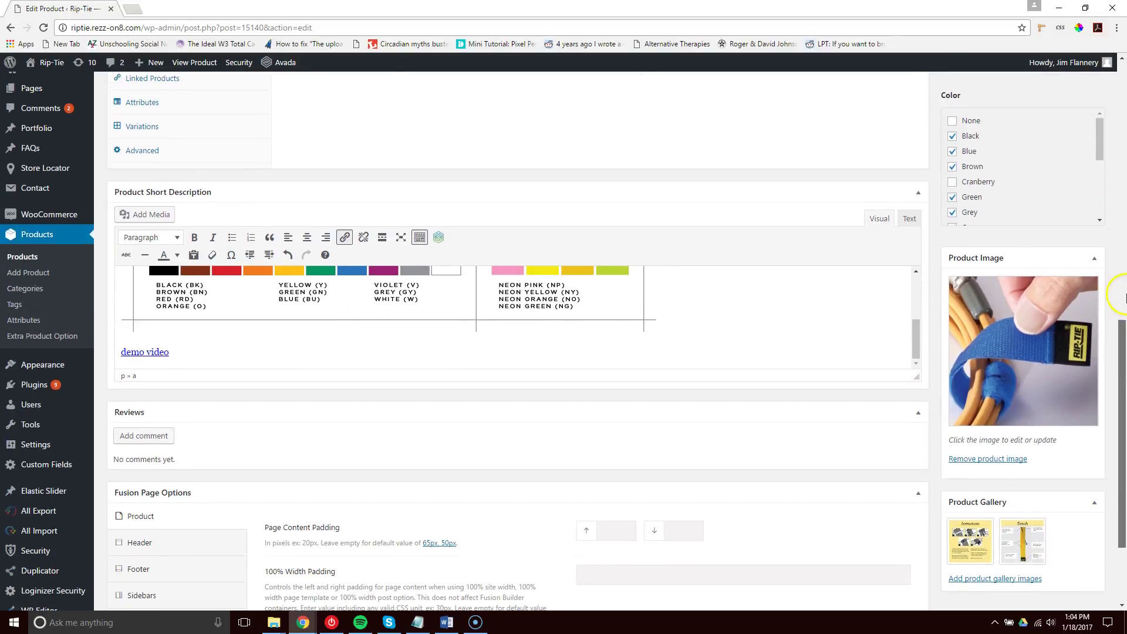
scroll(1122, 296, up, 5)
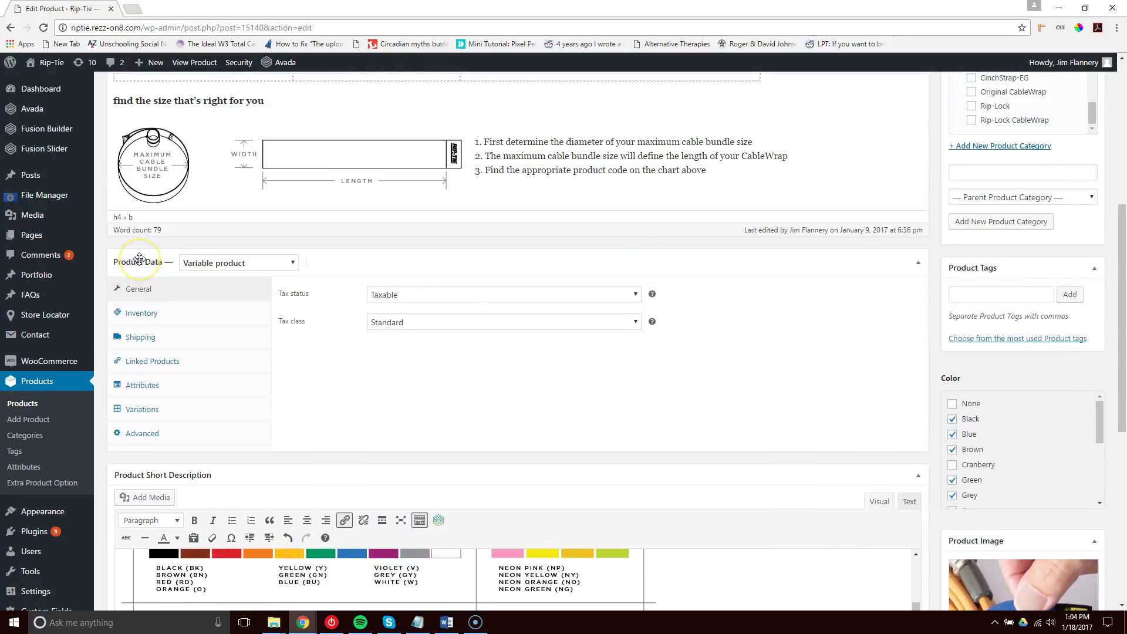
click(145, 335)
click(376, 292)
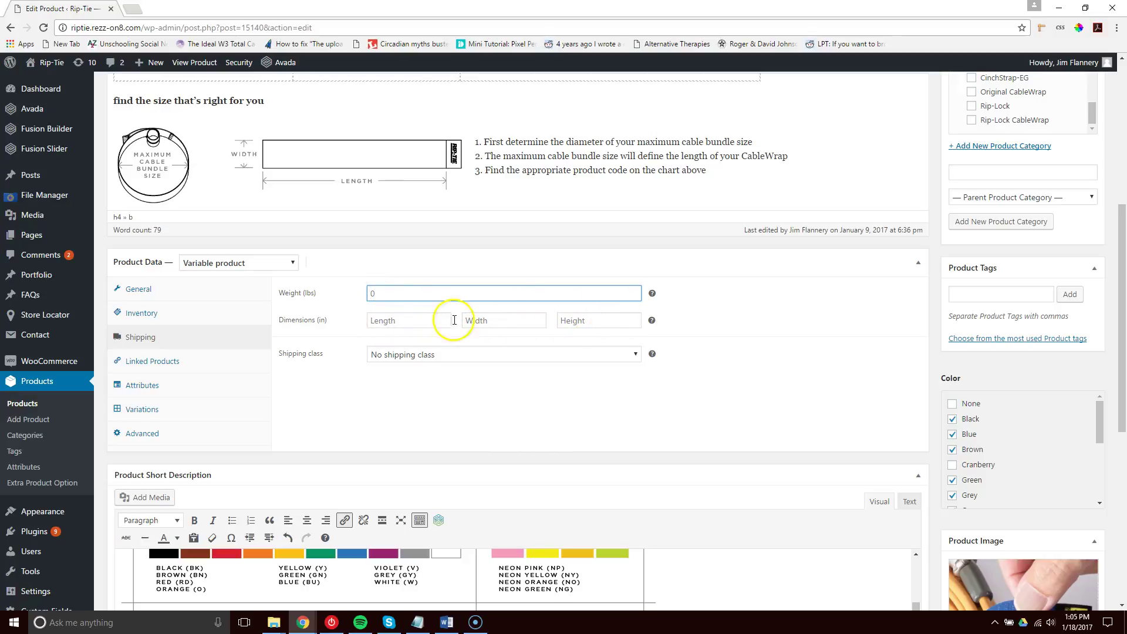
text(0)
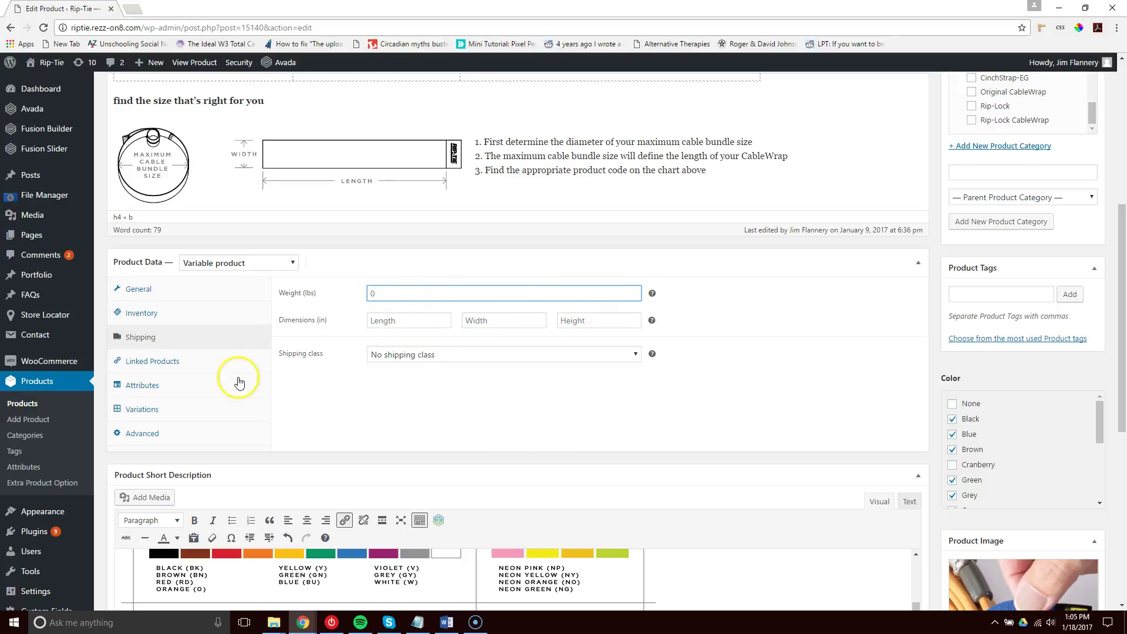
Examine the Length and Number of Units attributes with their values, and the list of attributes available to add
click(137, 390)
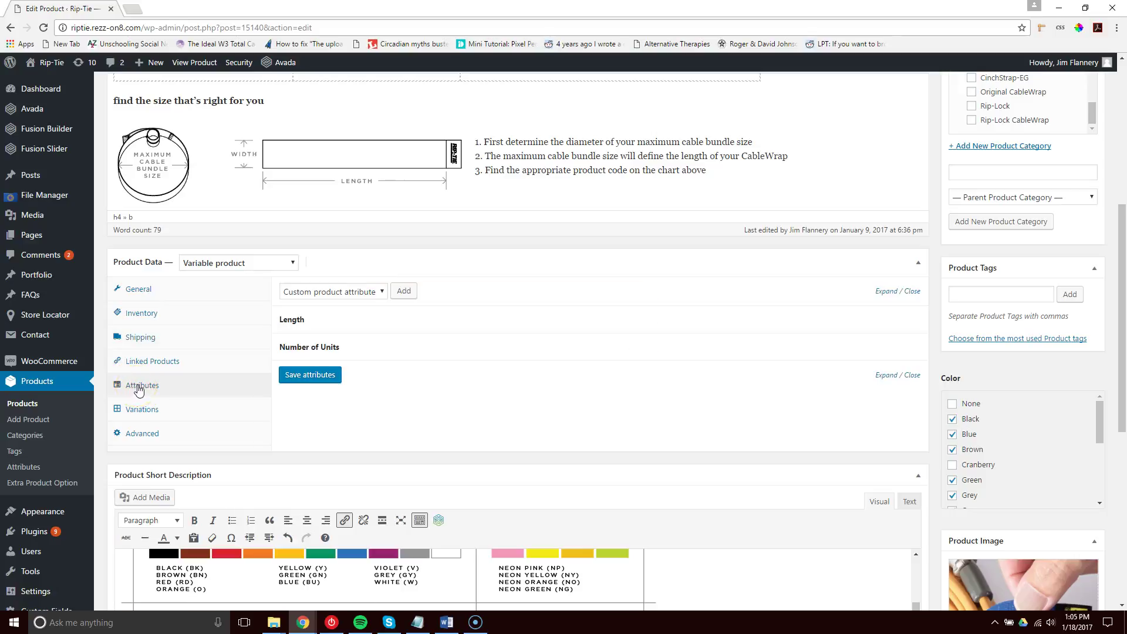
click(296, 320)
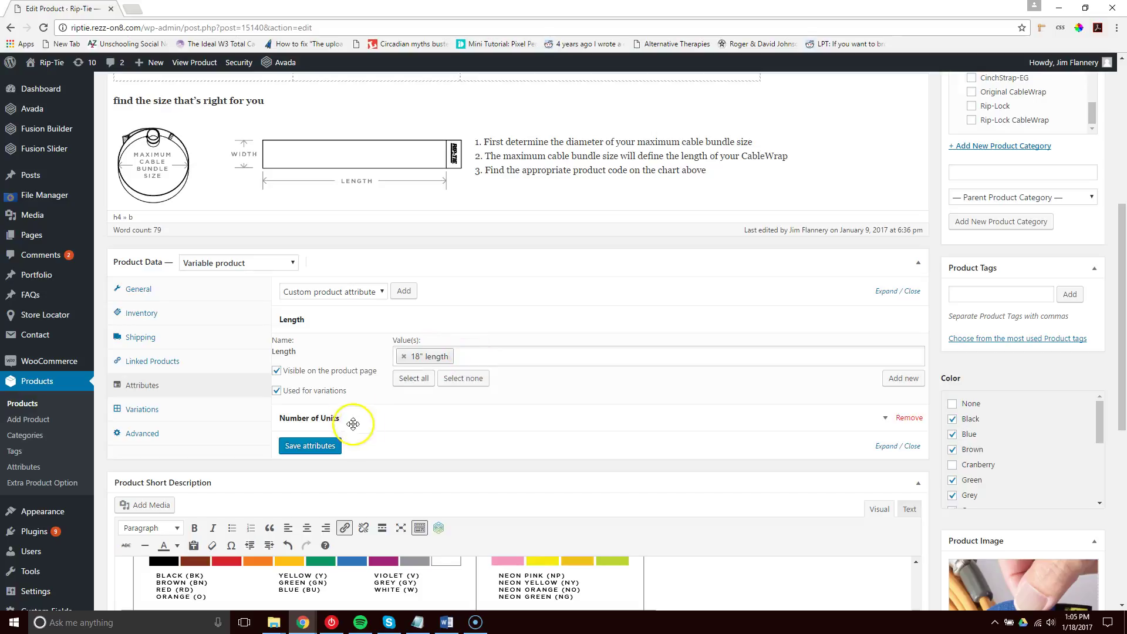
click(323, 419)
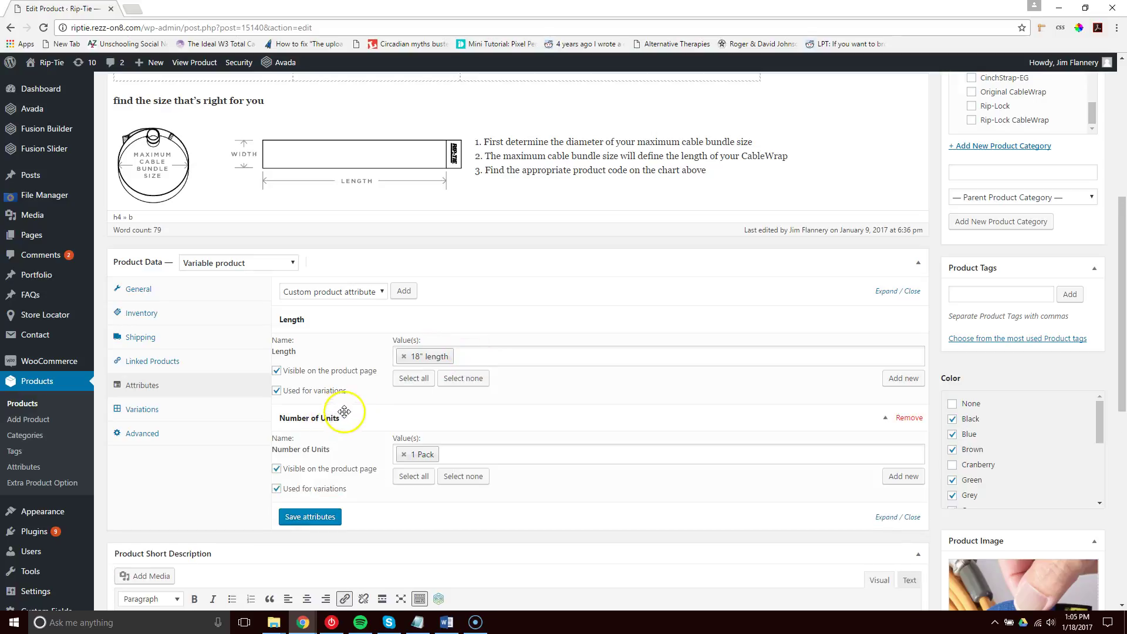
click(371, 293)
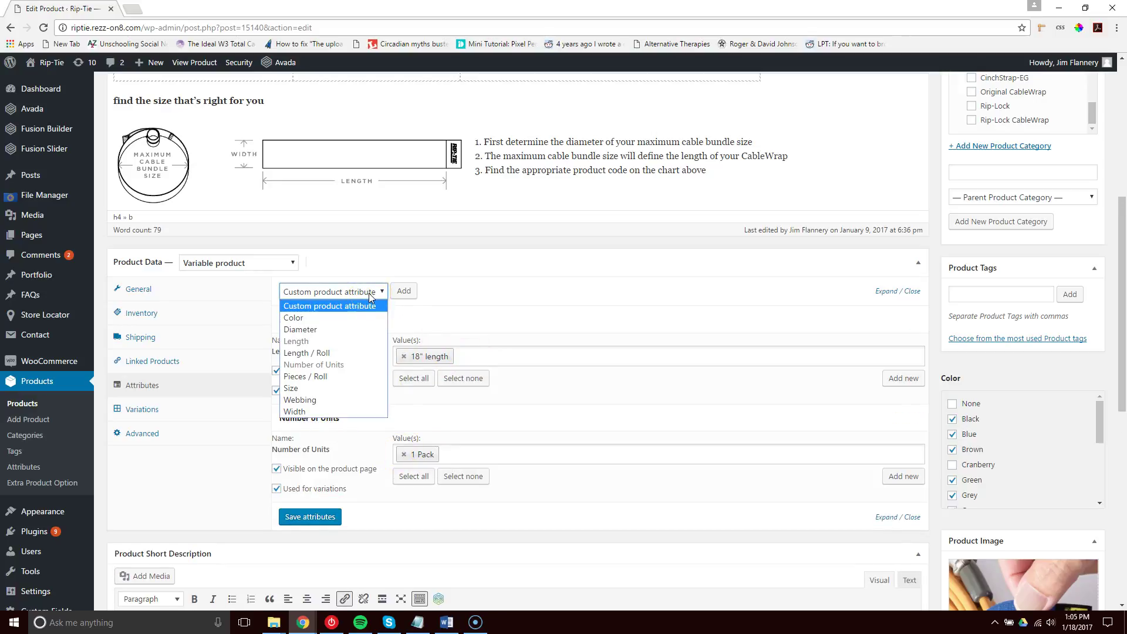
click(1121, 253)
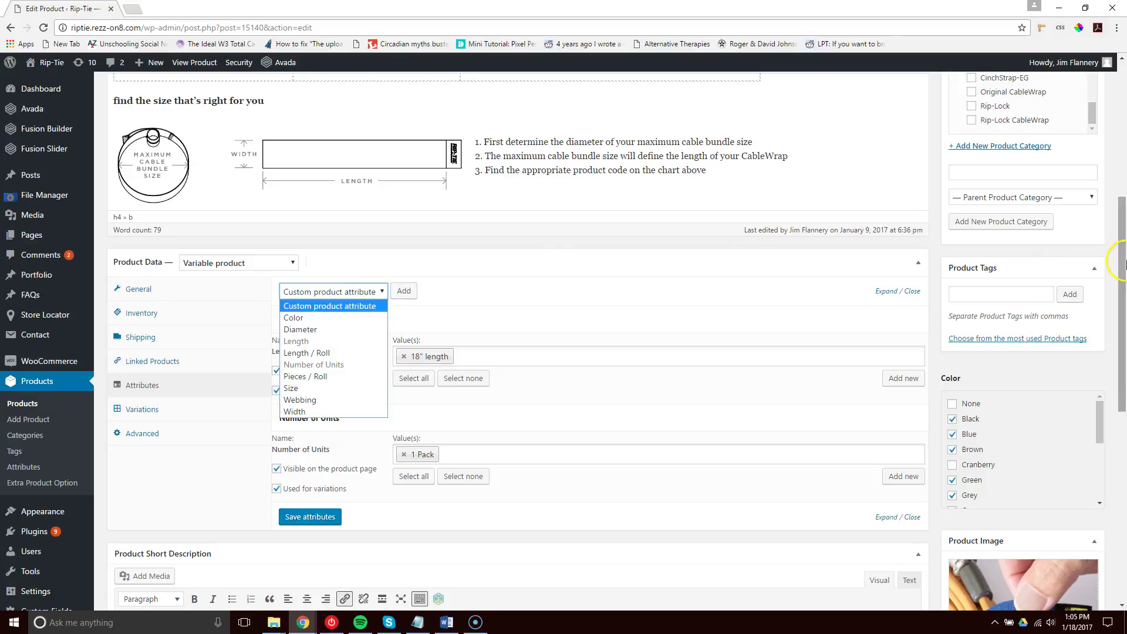
mouse_move(1122, 252)
mouse_down()
mouse_move(1123, 101)
mouse_move(1117, 314)
mouse_move(1118, 259)
mouse_up()
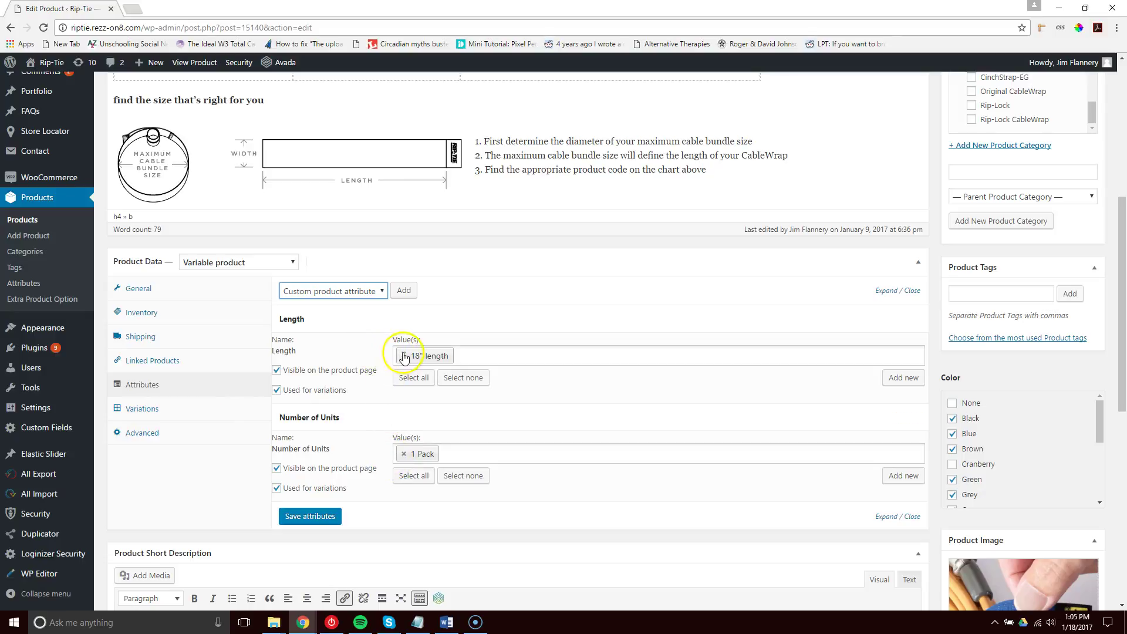
Show the product's variations and expand the details of the 18" length, 1 Pack variation
click(140, 407)
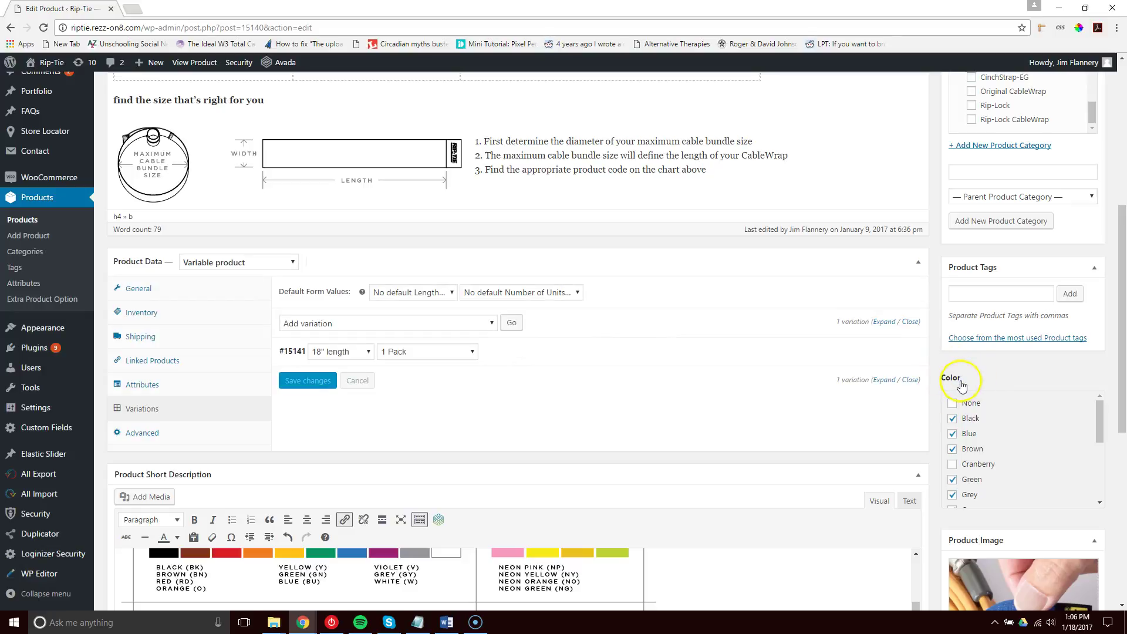
mouse_move(885, 356)
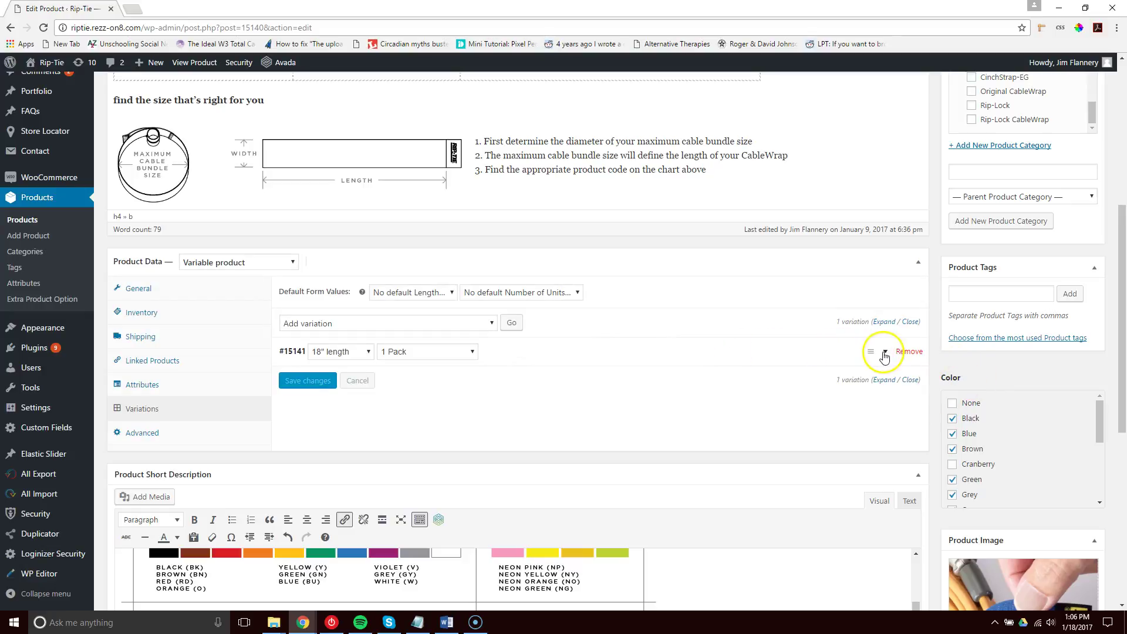
click(885, 353)
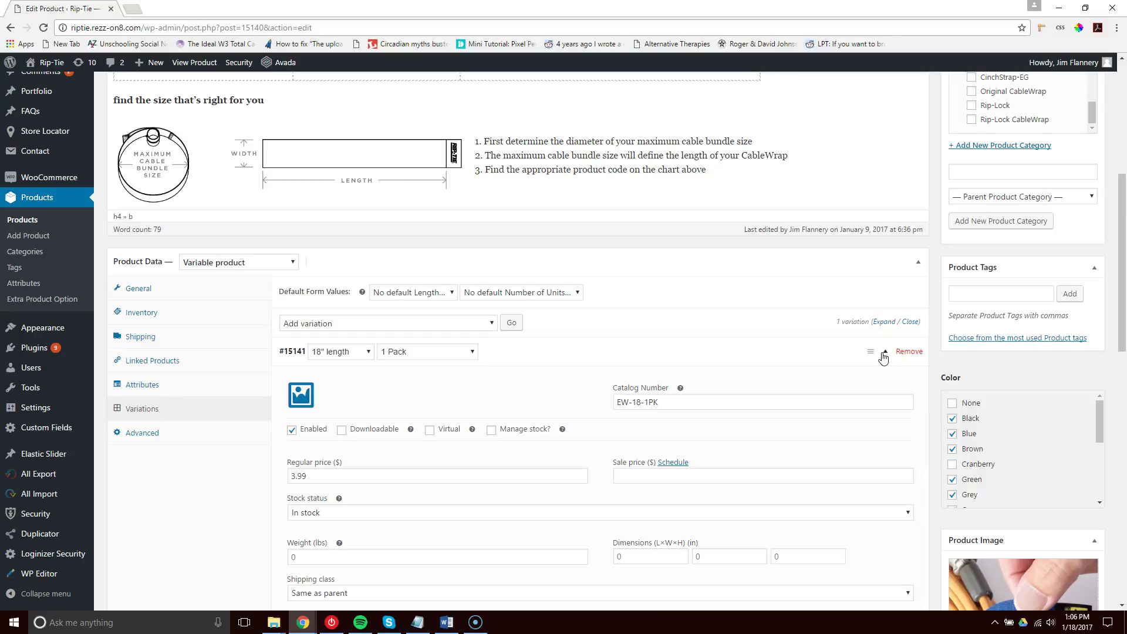
click(885, 353)
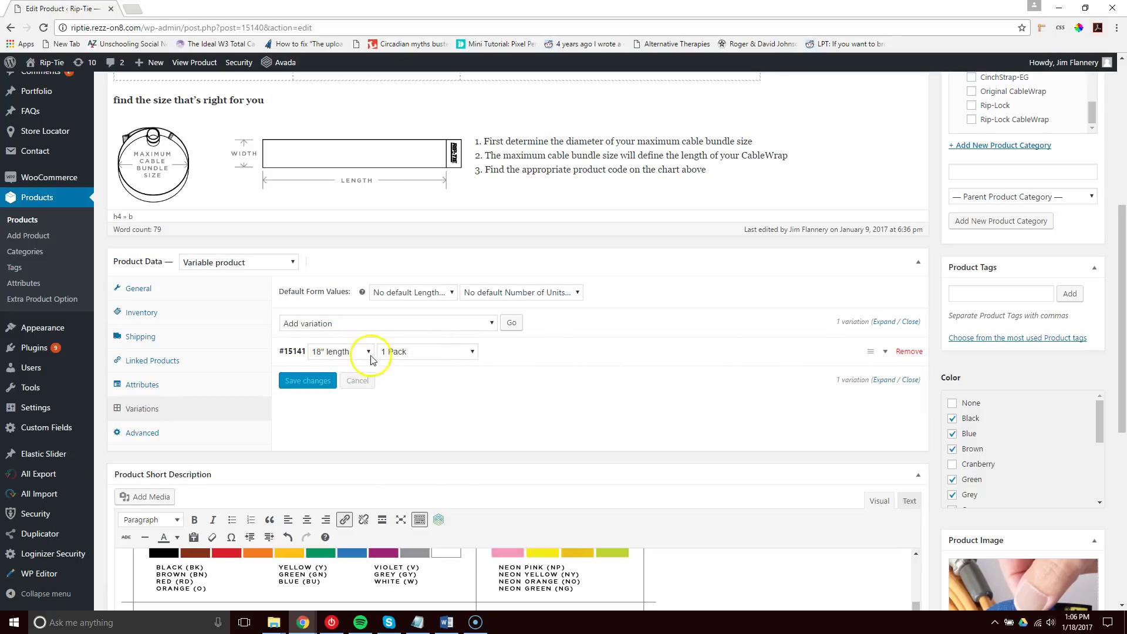
click(885, 352)
Examine the variation's catalog number, regular price and variation description fields
scroll(1015, 349, down, 2)
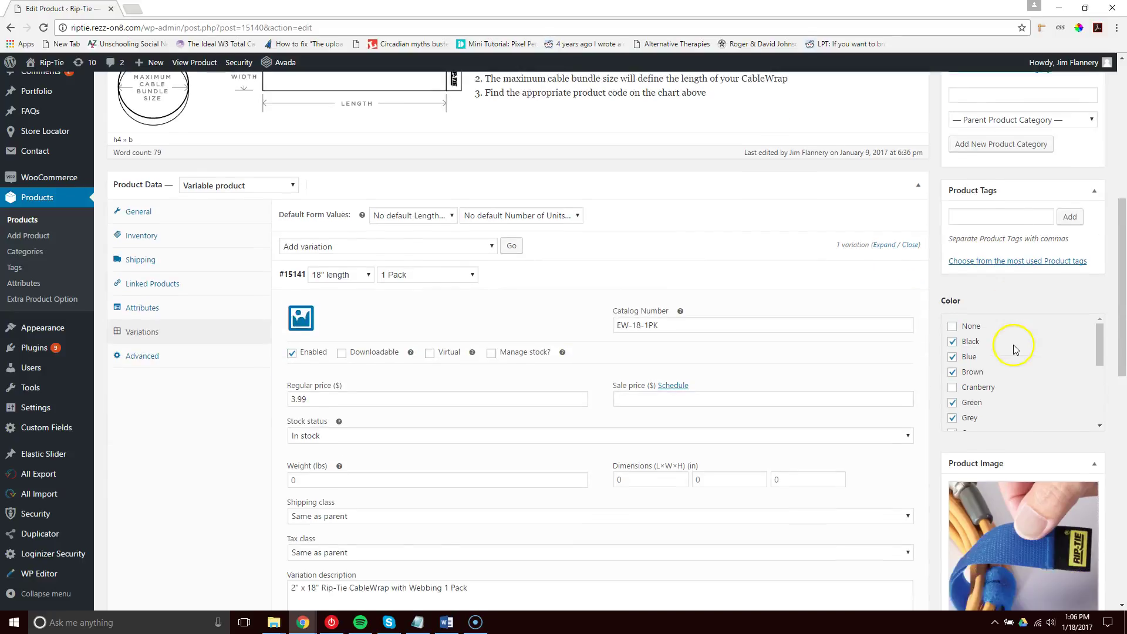
drag(663, 304, 618, 310)
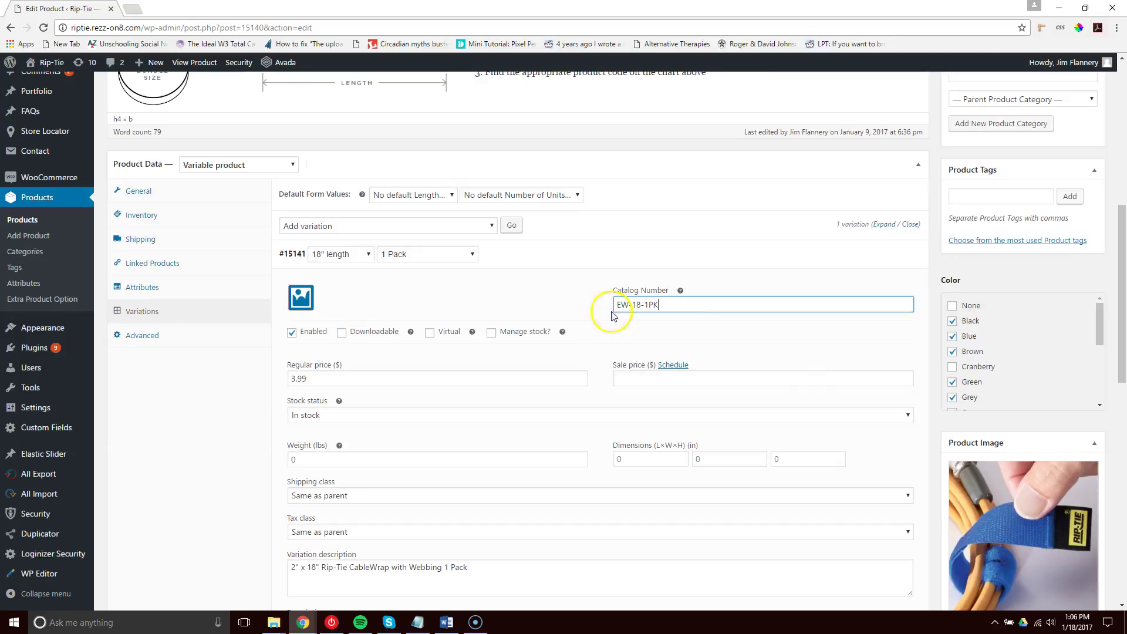
drag(308, 378, 295, 378)
click(310, 380)
scroll(274, 390, down, 2)
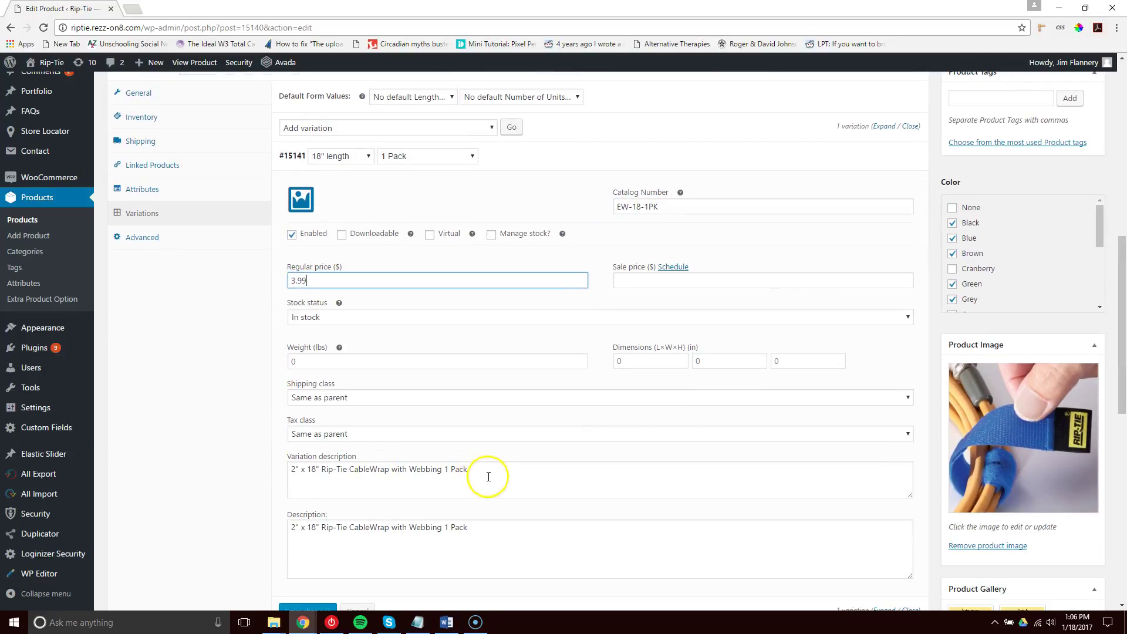
drag(495, 470, 269, 458)
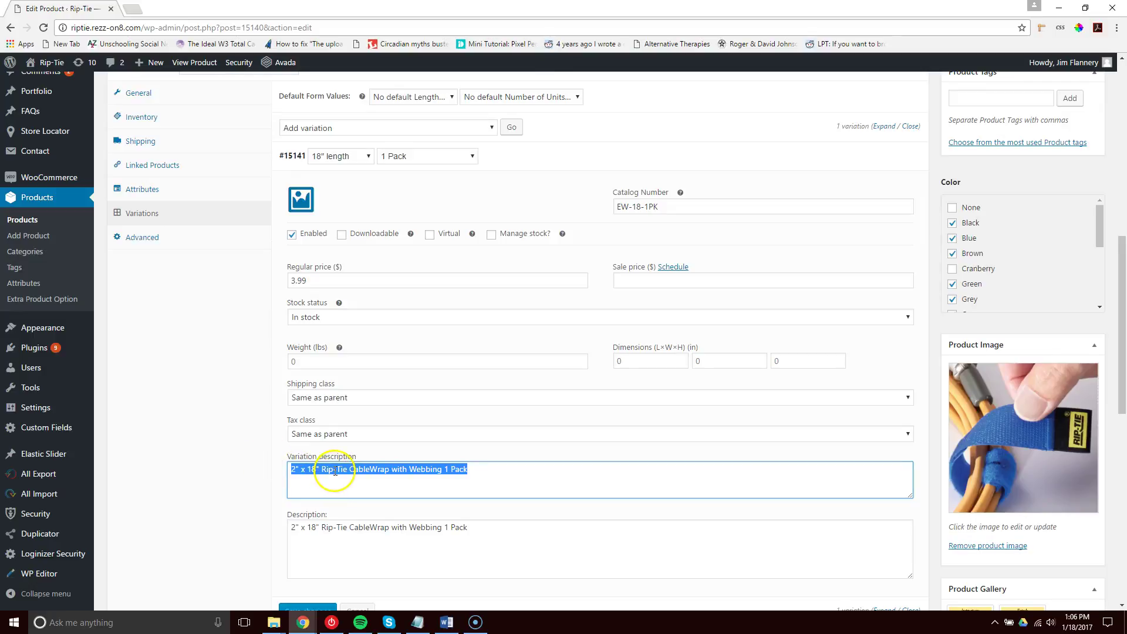
click(496, 470)
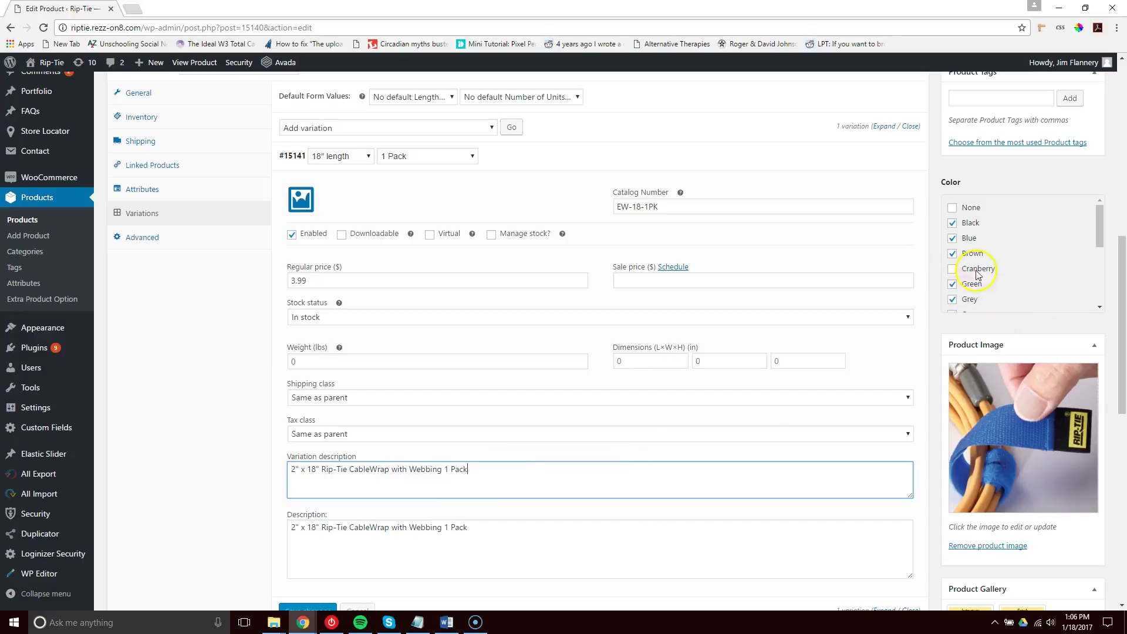
click(505, 455)
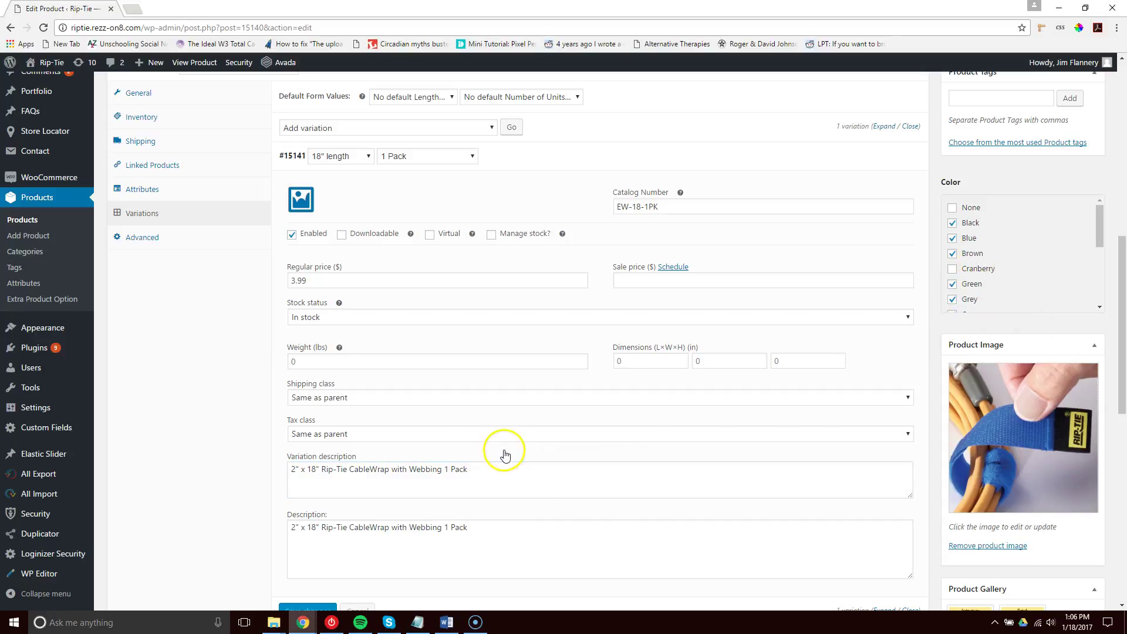
Check the remaining fields of the 18" length variation and collapse its details
scroll(232, 384, down, 2)
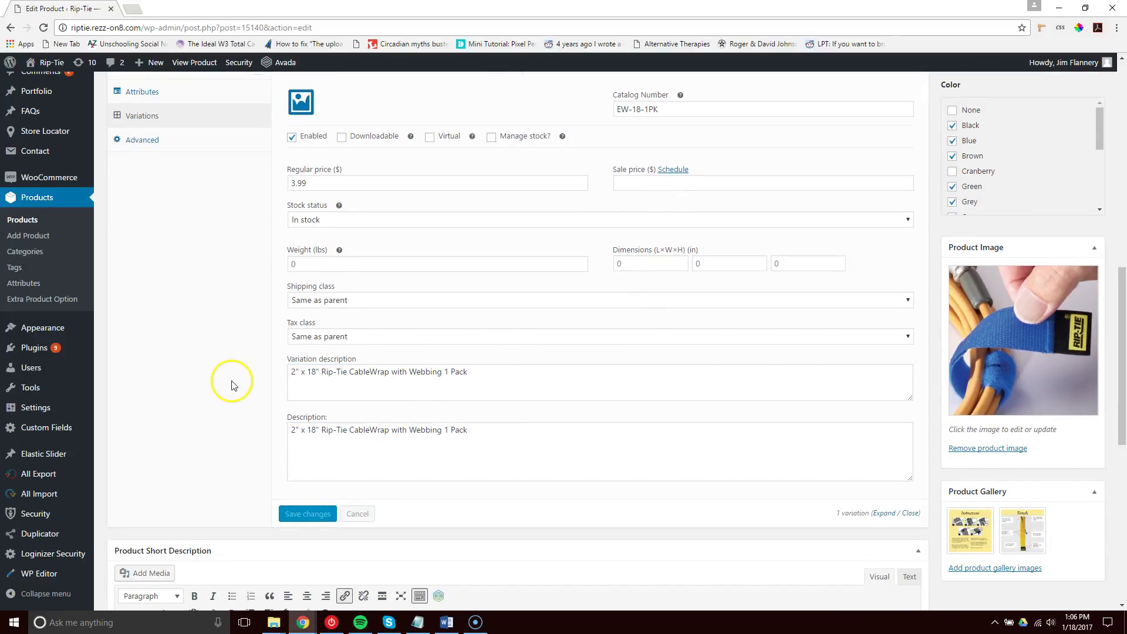
scroll(232, 384, up, 2)
mouse_move(811, 158)
click(887, 159)
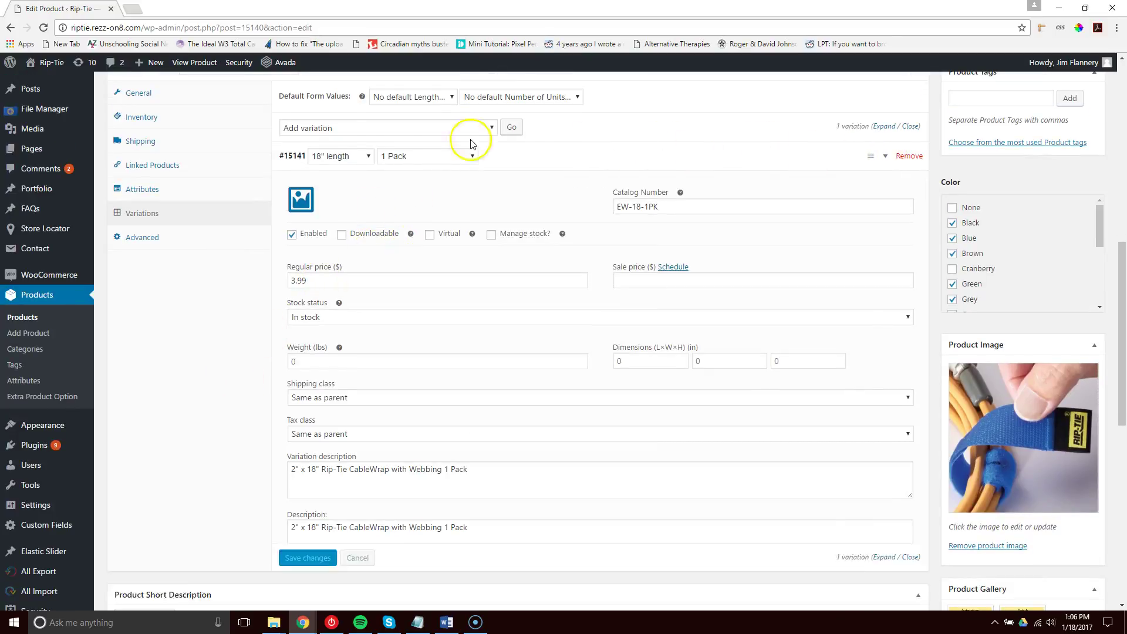
Search the Length attribute's available values for 16, and clear the search to show the full list
scroll(625, 252, up, 2)
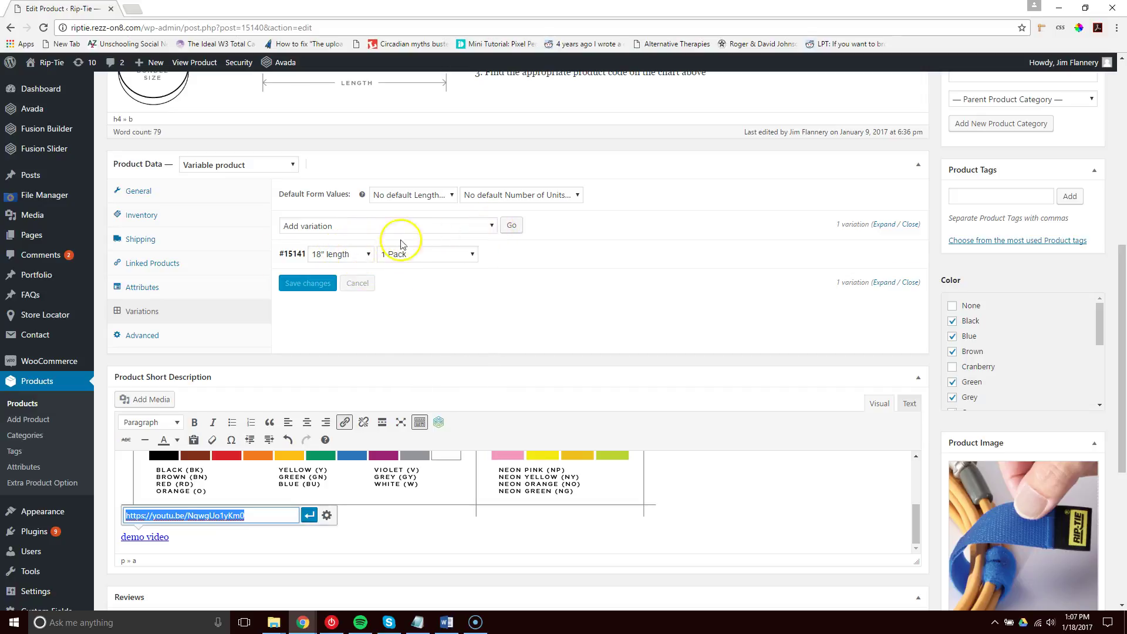
click(137, 291)
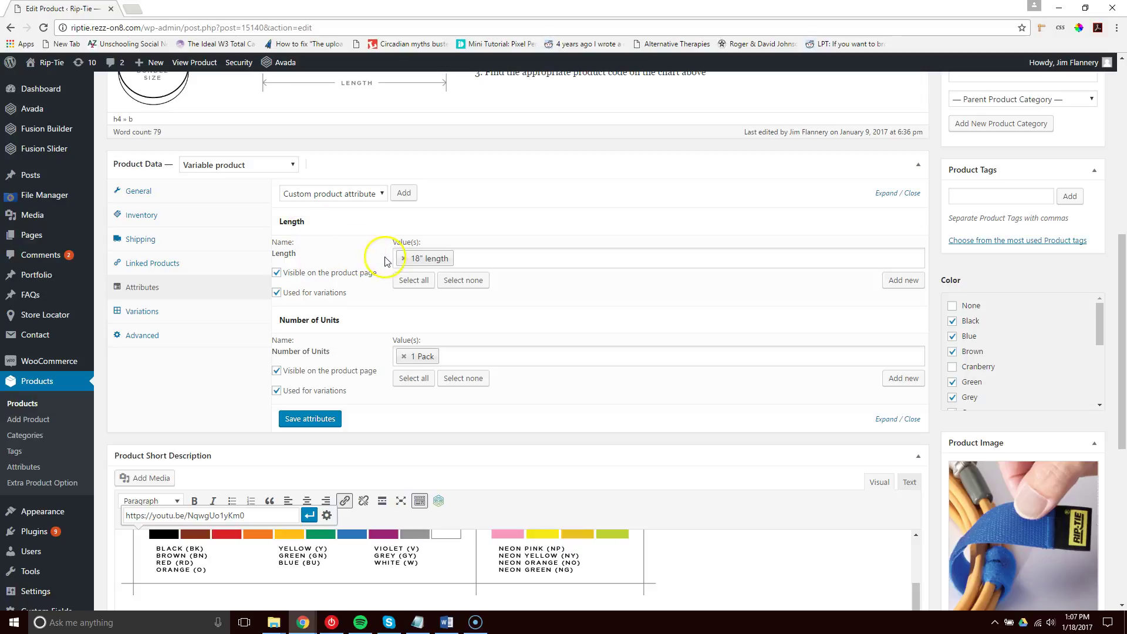
click(487, 262)
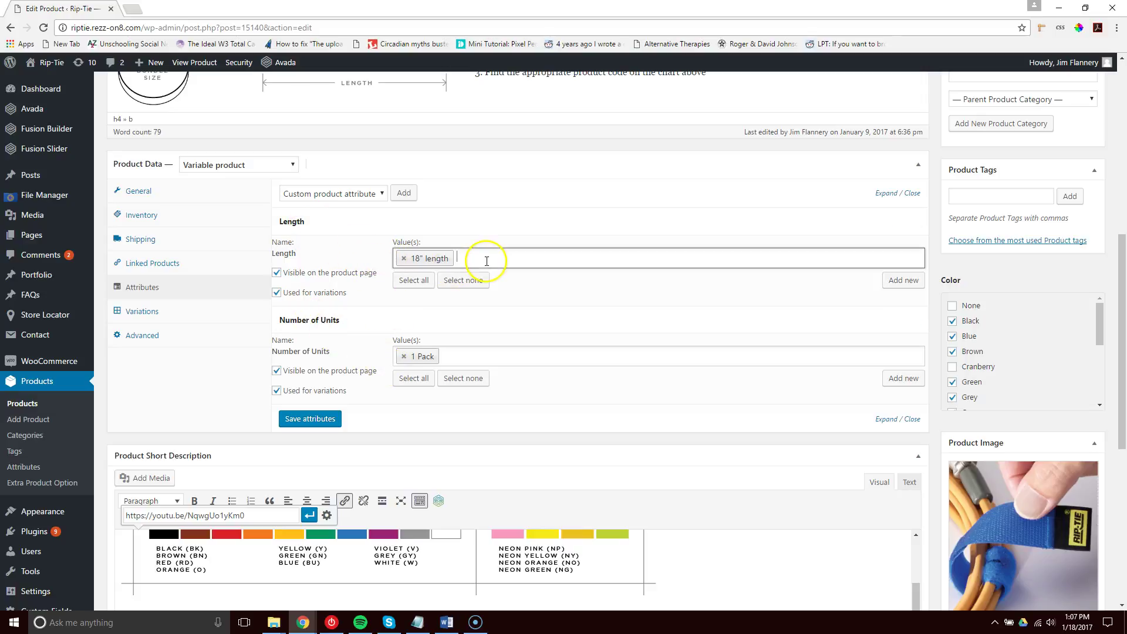
text(16)
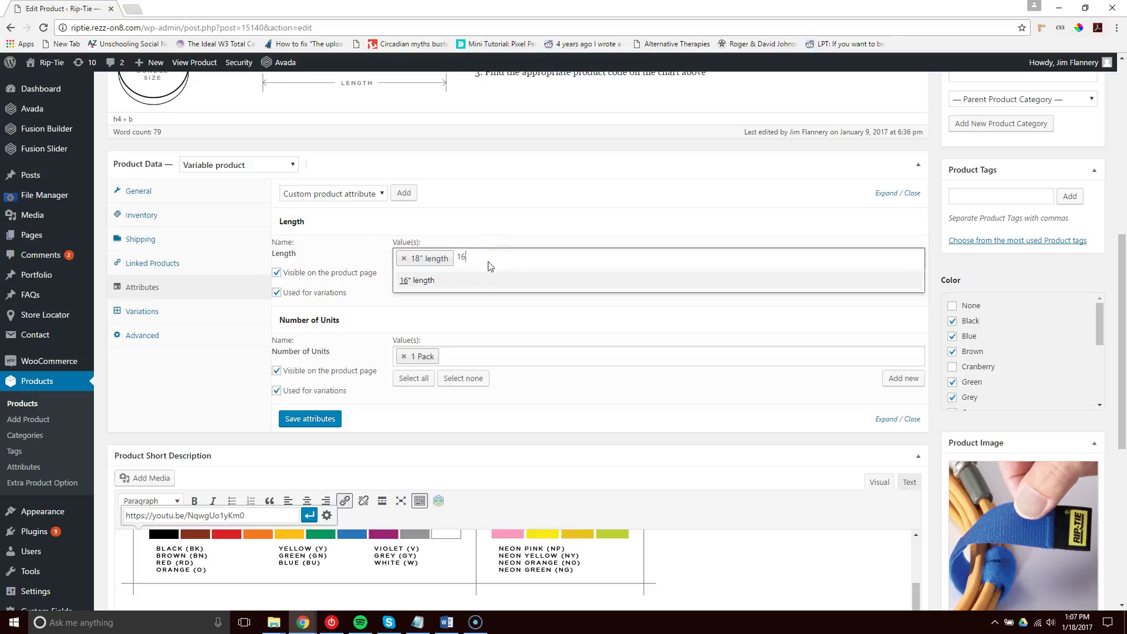
key(BackSpace)
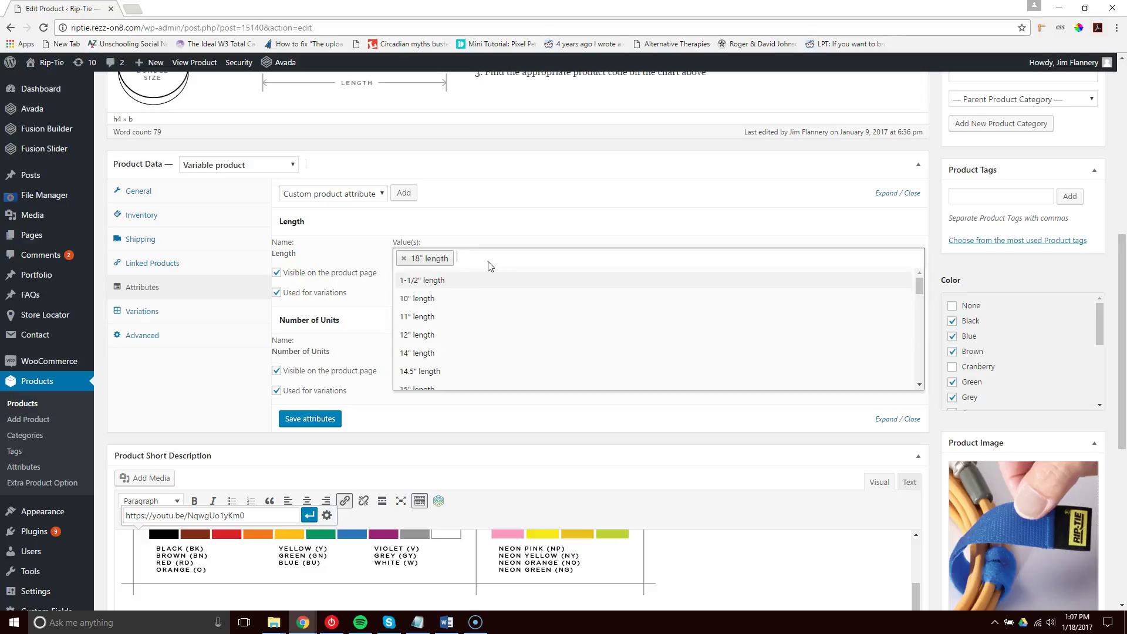
Choose "Create variations from all attributes" as the variations action without running it, and recheck the product's attributes
click(144, 313)
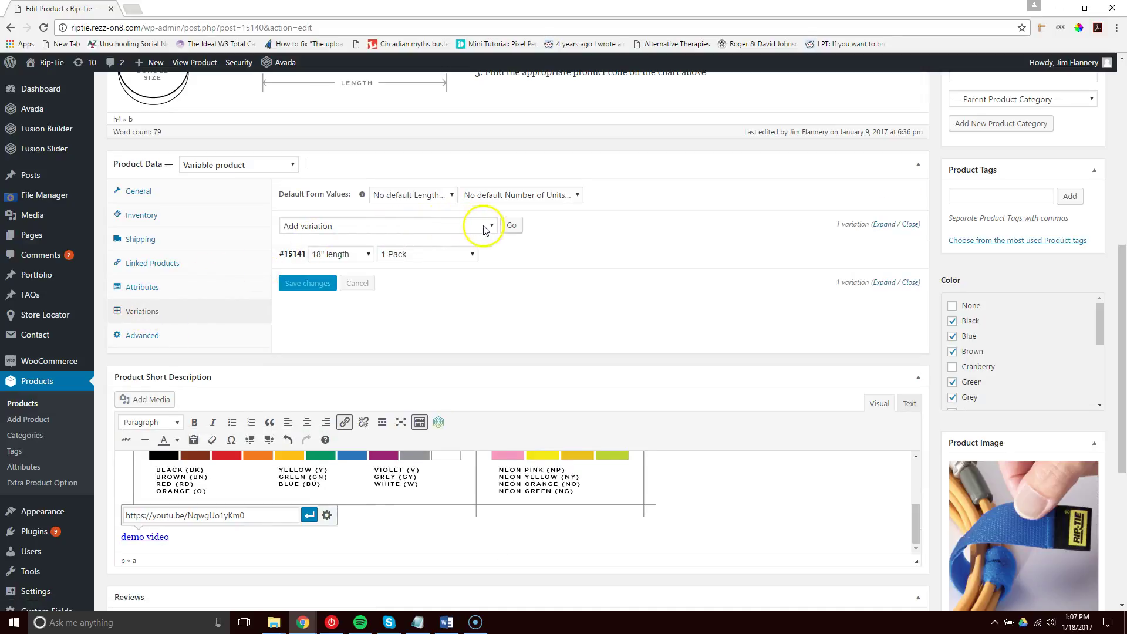
click(491, 228)
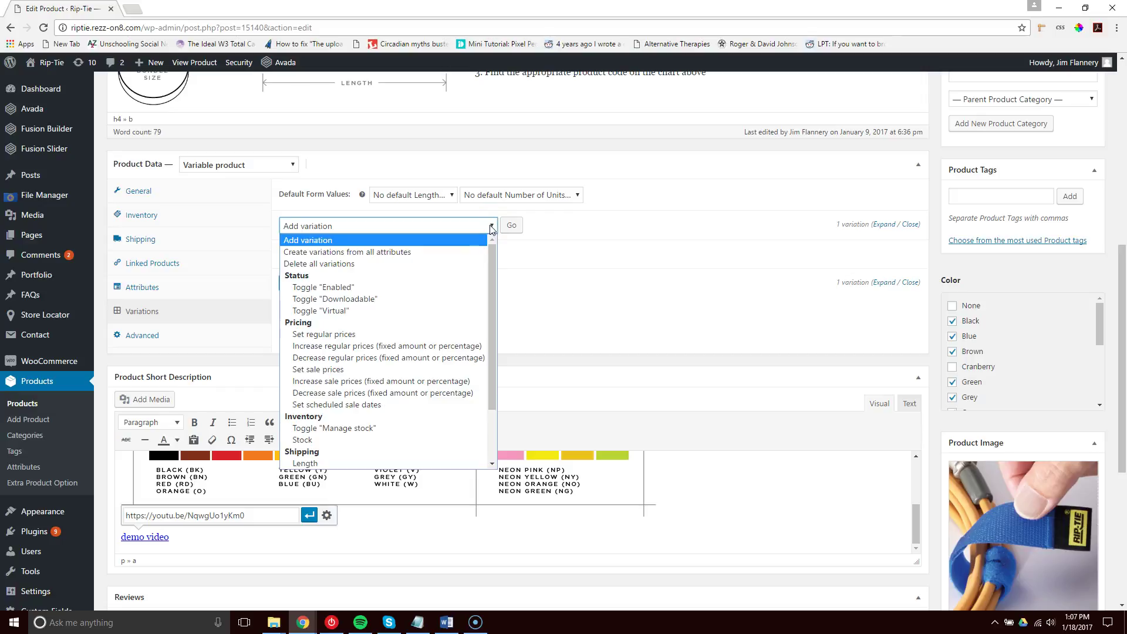
click(421, 253)
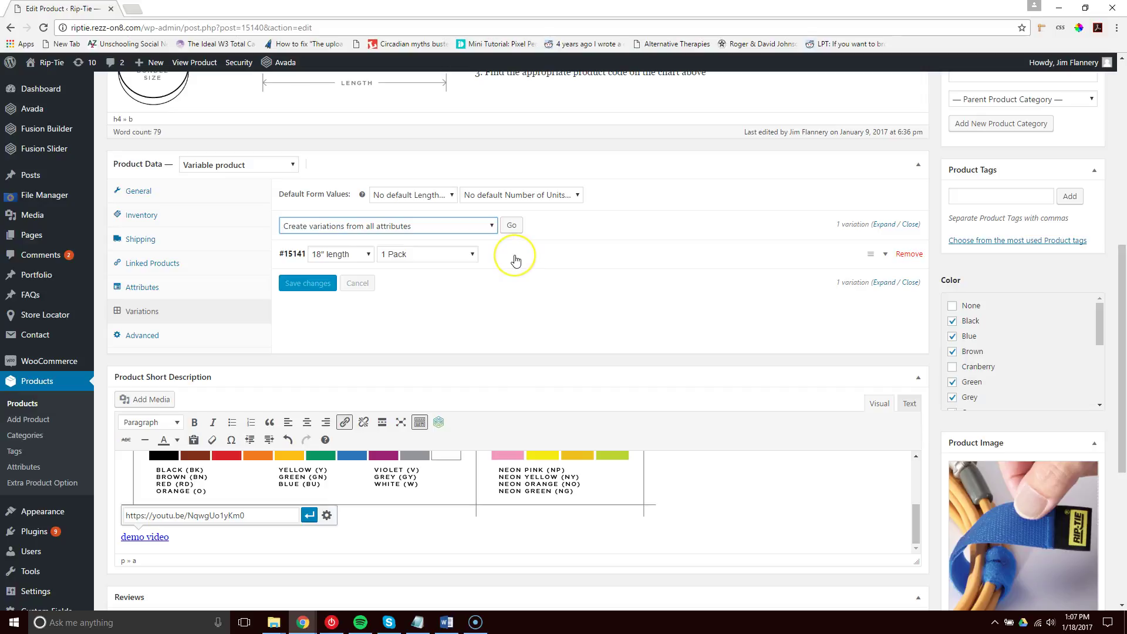
click(141, 290)
click(144, 311)
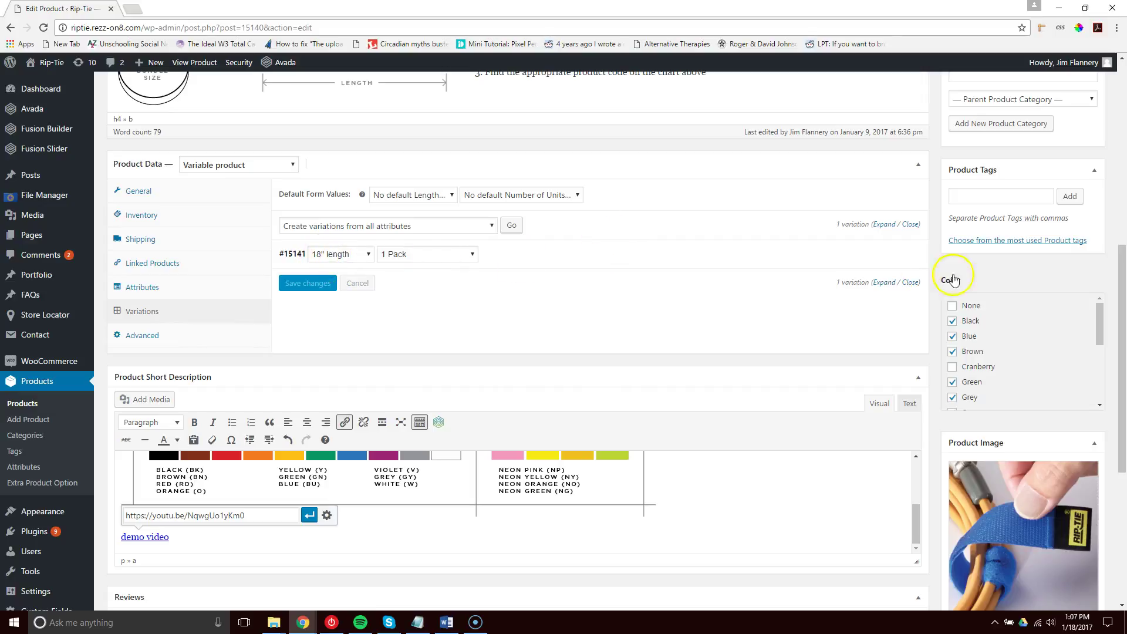
Examine the editable slug in the product's permalink and leave it without saving a change
drag(1123, 301, 1122, 129)
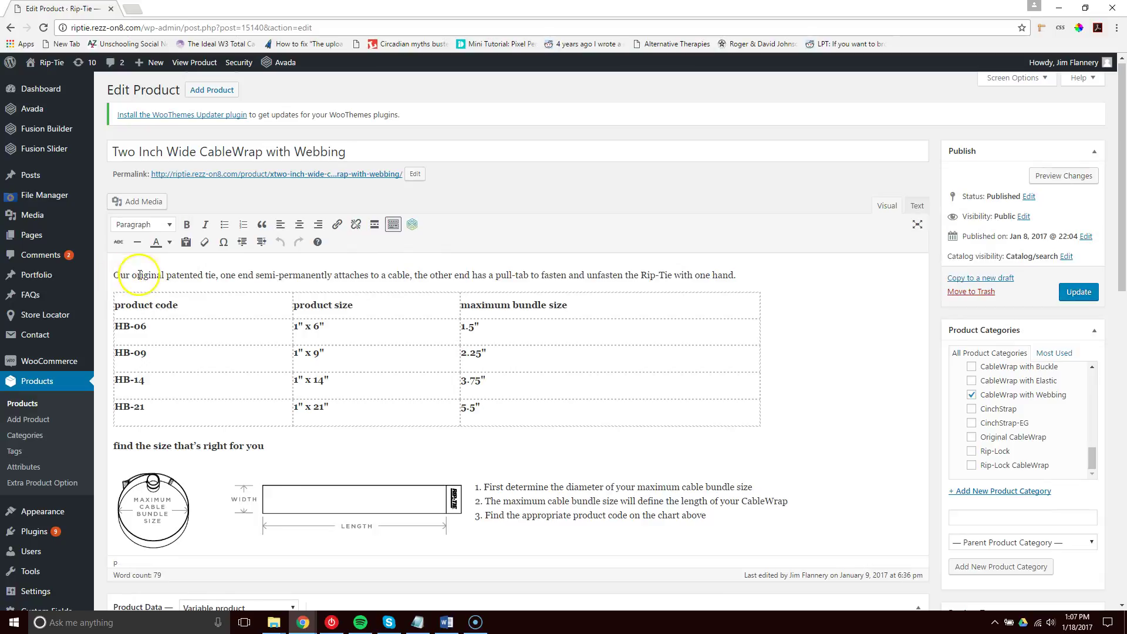
drag(1123, 206, 1123, 202)
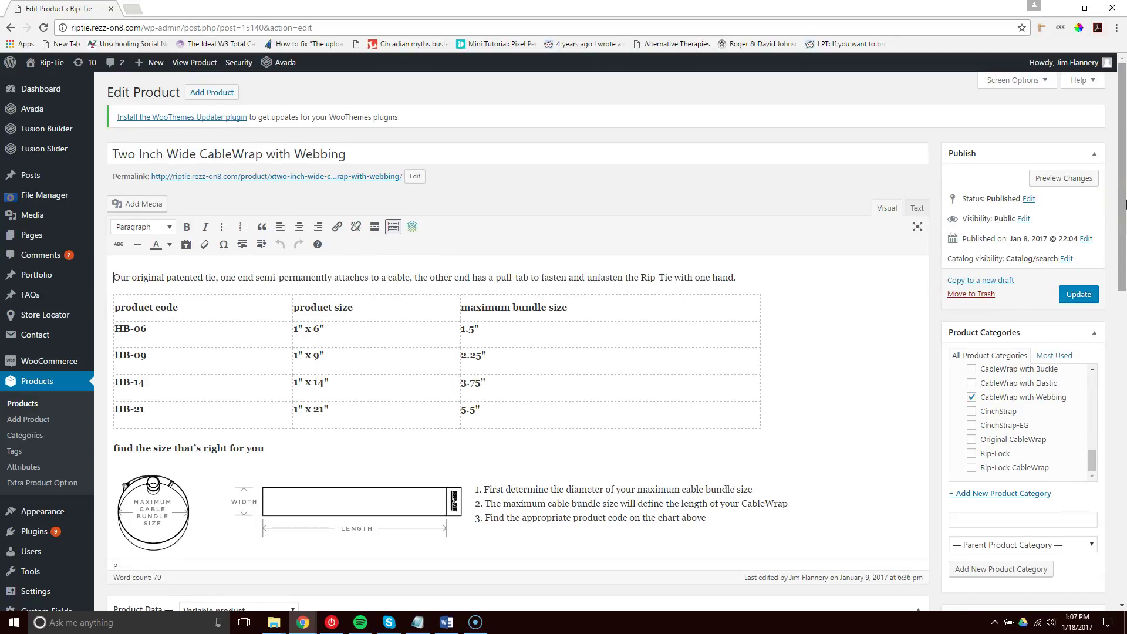
click(419, 178)
drag(302, 175, 366, 177)
click(383, 176)
click(433, 178)
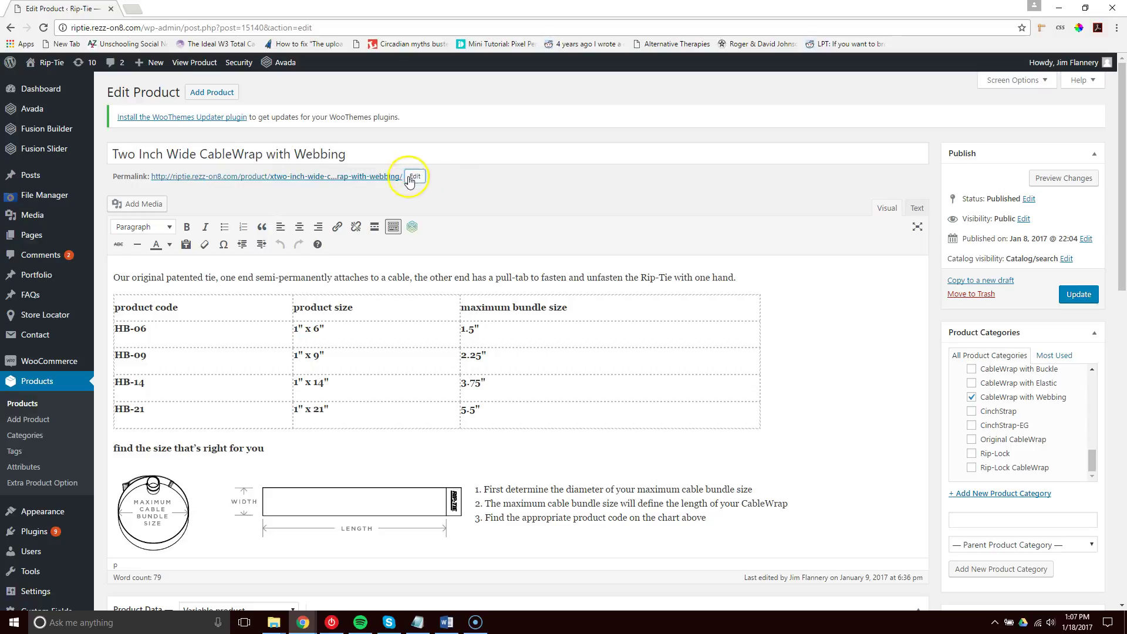
Review the whole product page again, briefly expanding and collapsing the details of the 18" length, 1 Pack variation
drag(1120, 252, 1124, 395)
drag(1120, 323, 1121, 77)
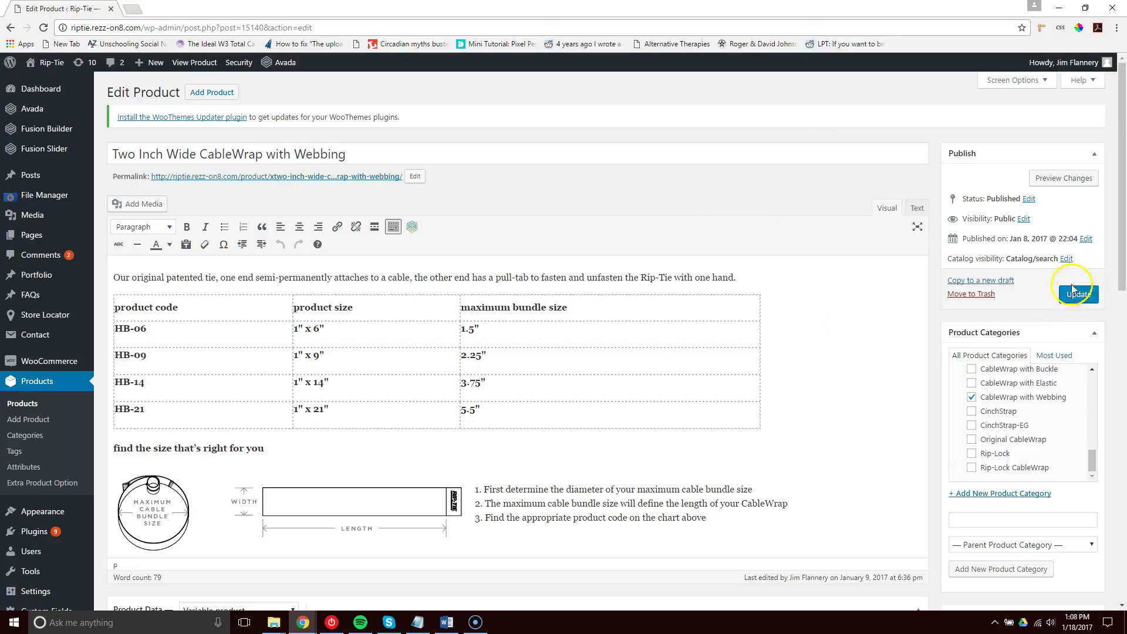
drag(1122, 230, 1122, 361)
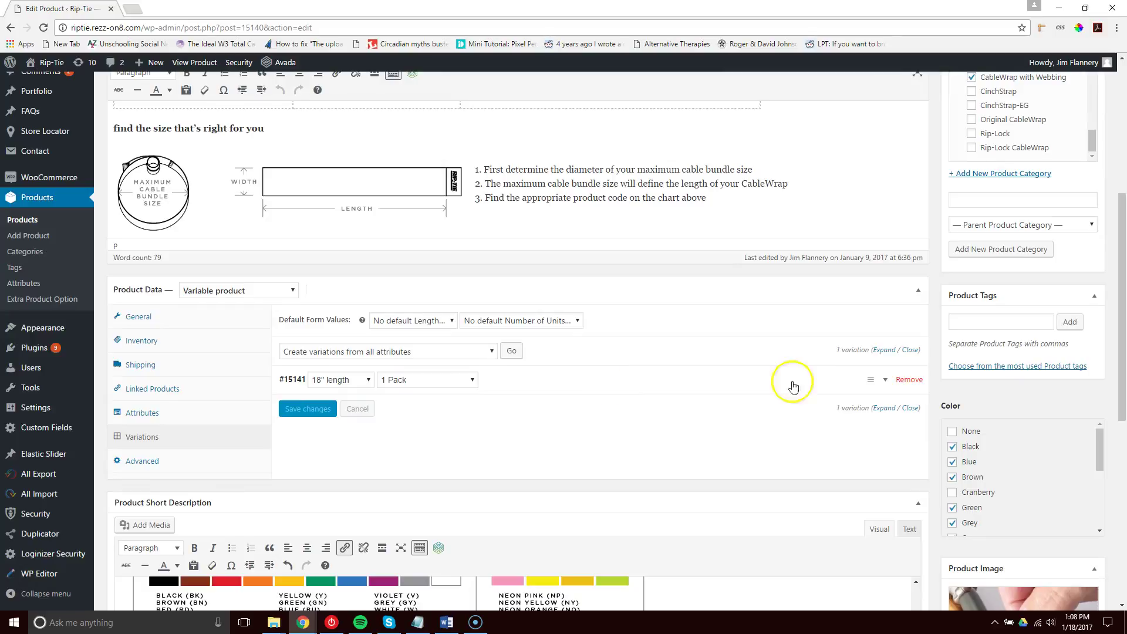
click(884, 383)
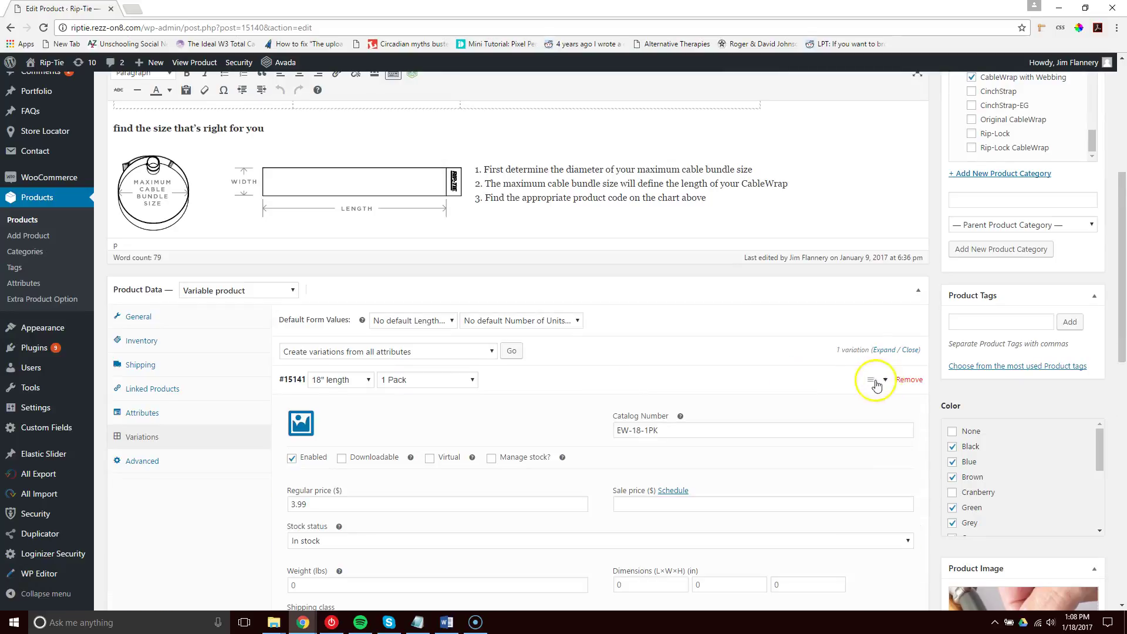
click(883, 381)
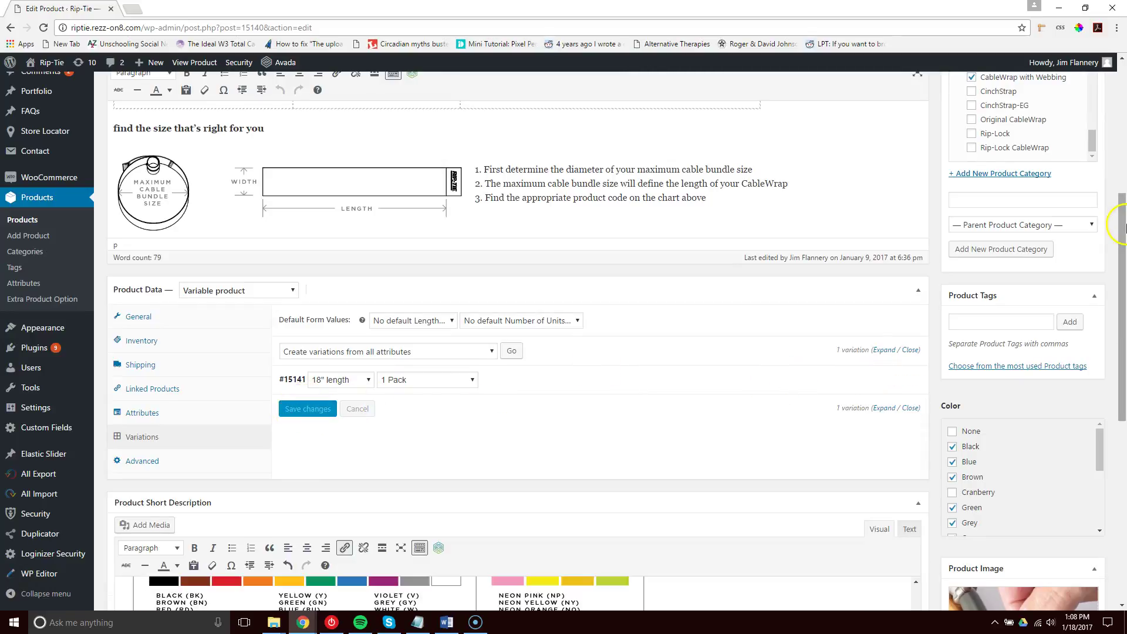
Show the site's Settings options
scroll(613, 318, up, 5)
mouse_move(26, 593)
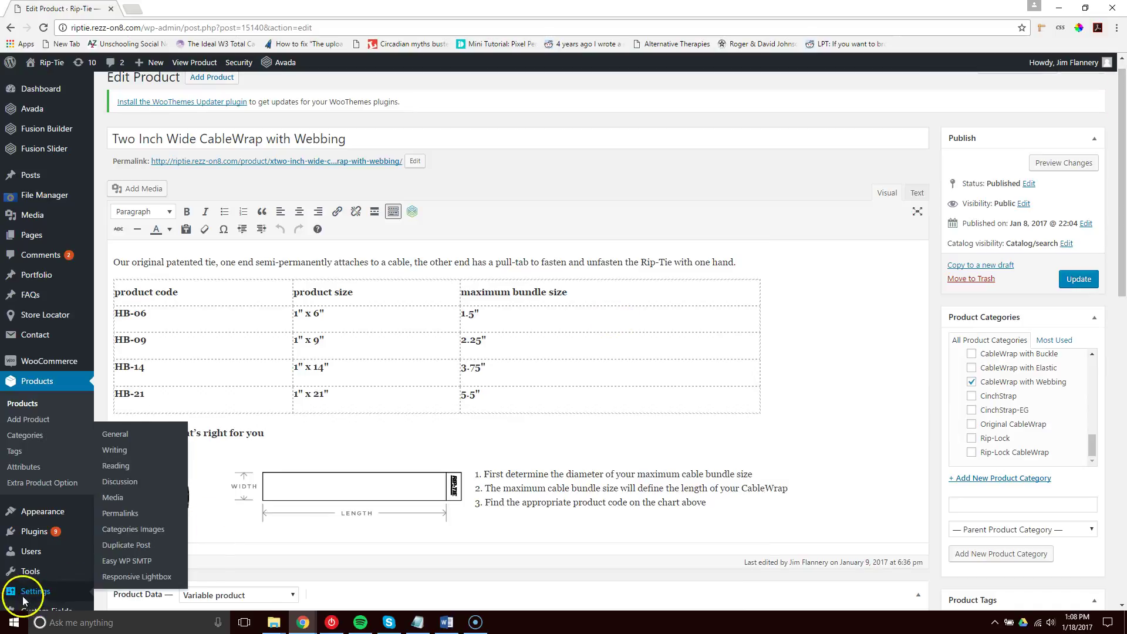